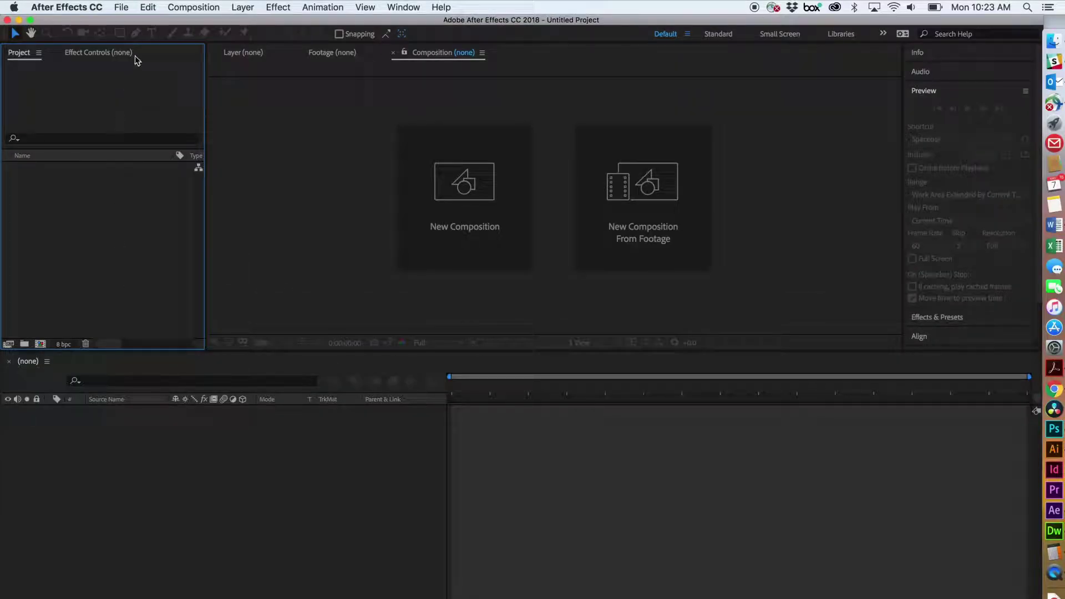
# Start a new composition and name it learning-after-effects
pyautogui.click(190, 8)
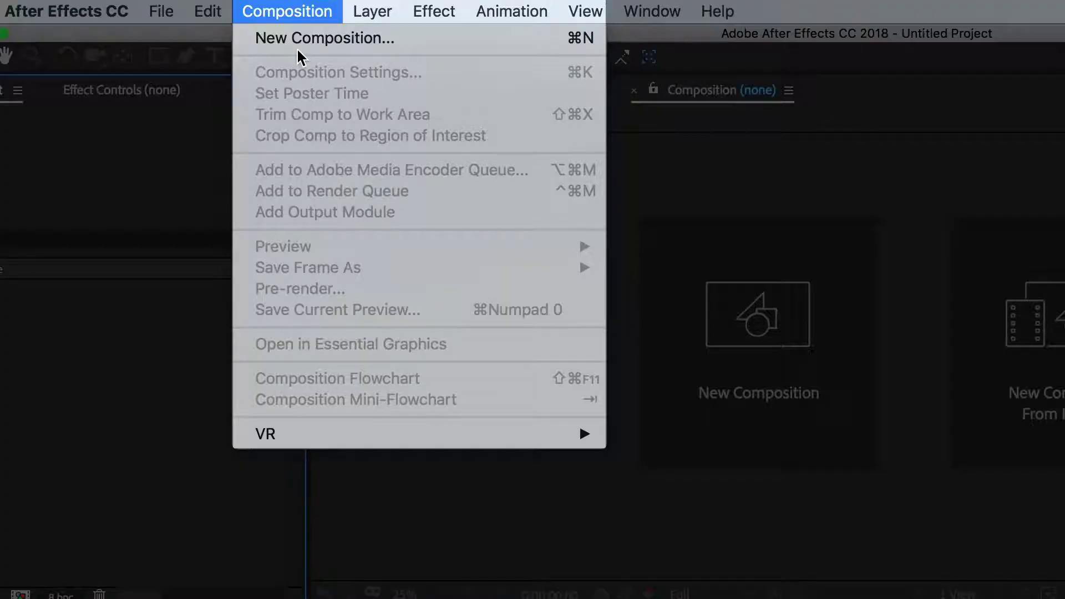
pyautogui.click(305, 37)
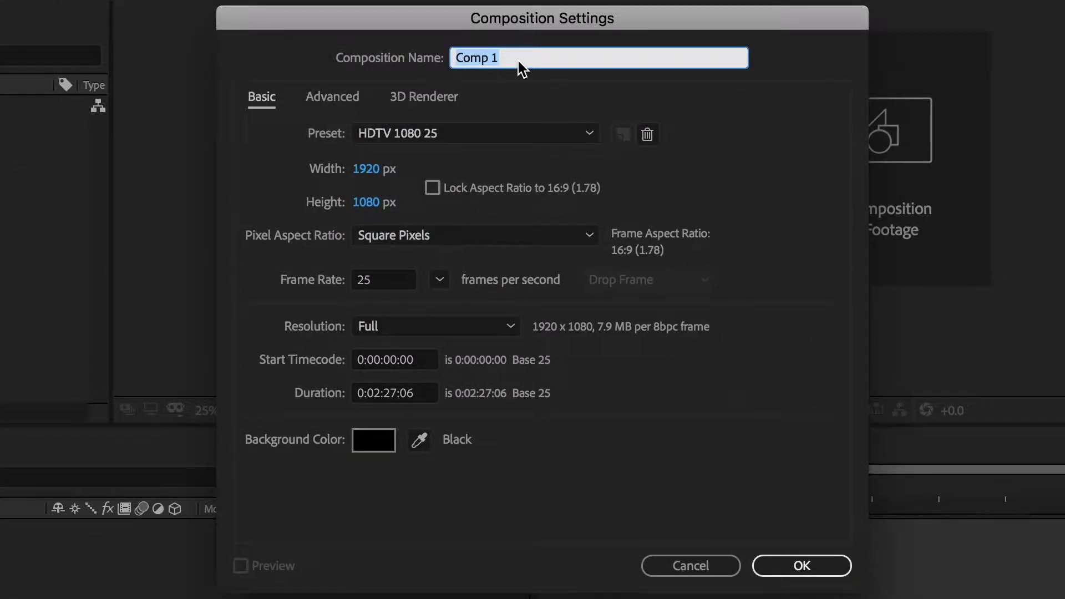
pyautogui.write('learning-after-effects')
# Set the composition's size to 1920 by 1080 px and its frame rate to 25 frames per second
pyautogui.click(366, 168)
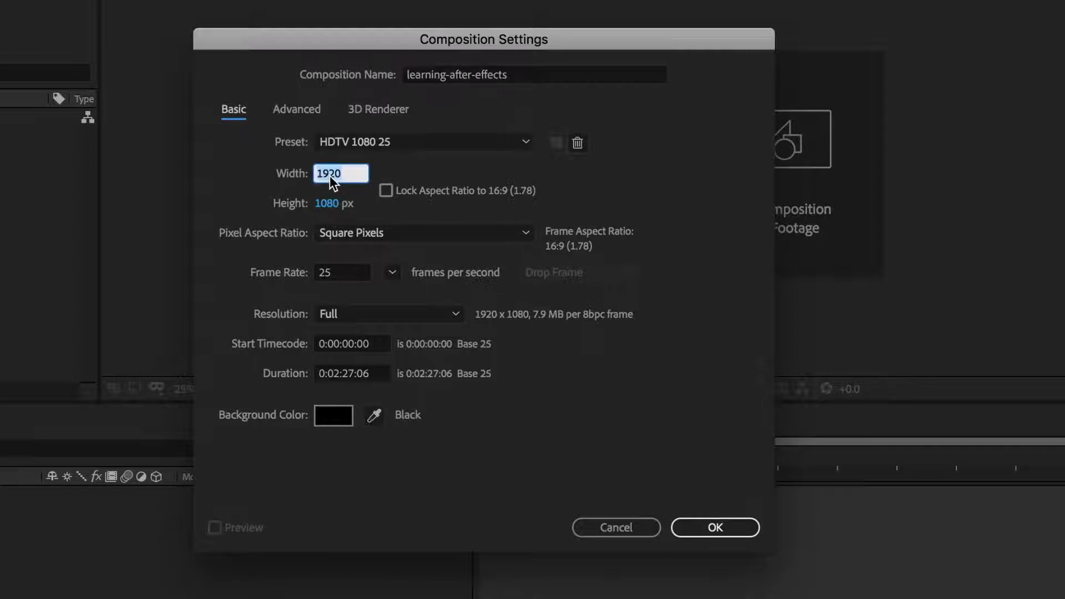
pyautogui.click(335, 204)
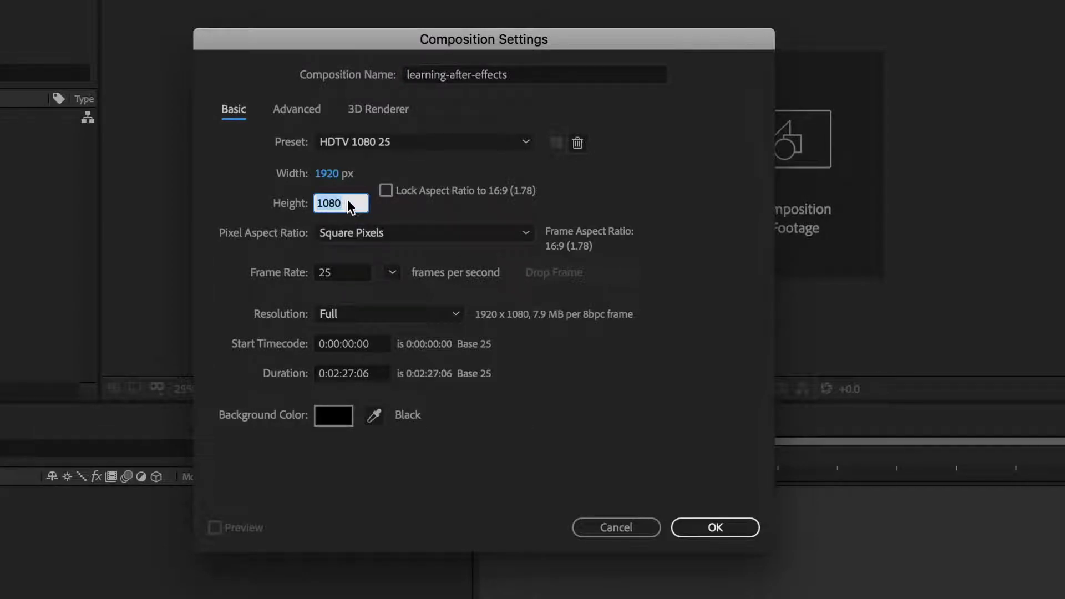
pyautogui.click(337, 275)
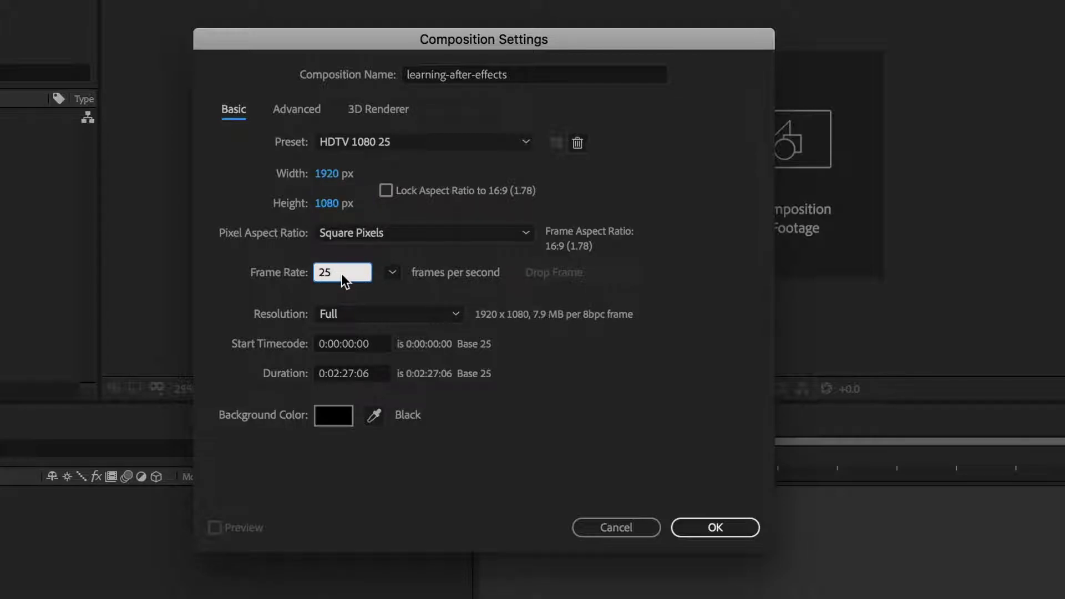
pyautogui.click(391, 272)
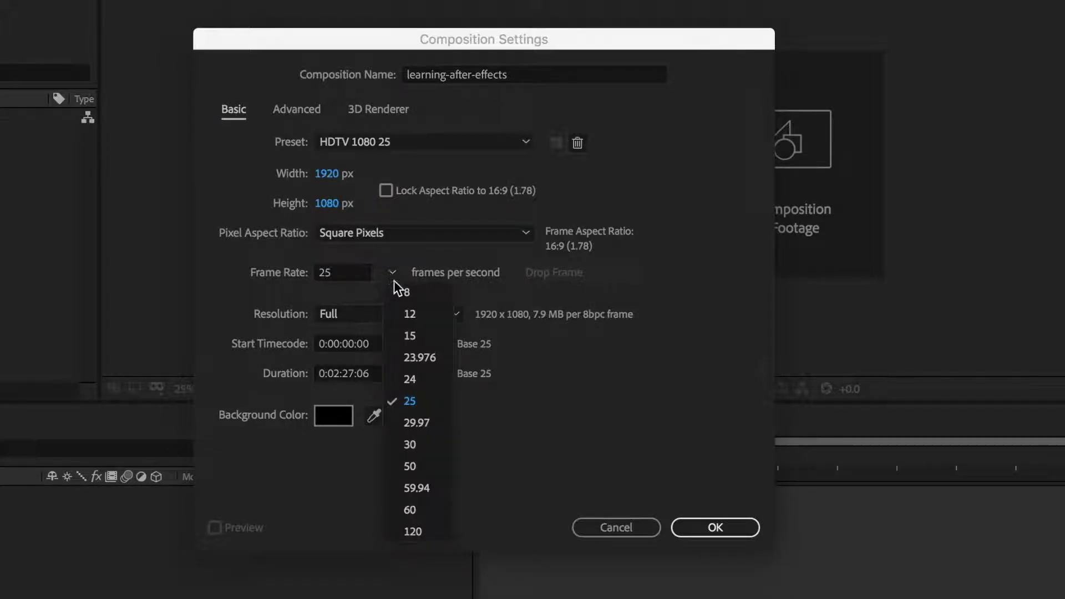
pyautogui.click(413, 401)
# Set the composition's duration to 0:01:00:00 and its background color to white, and create the composition
pyautogui.click(338, 380)
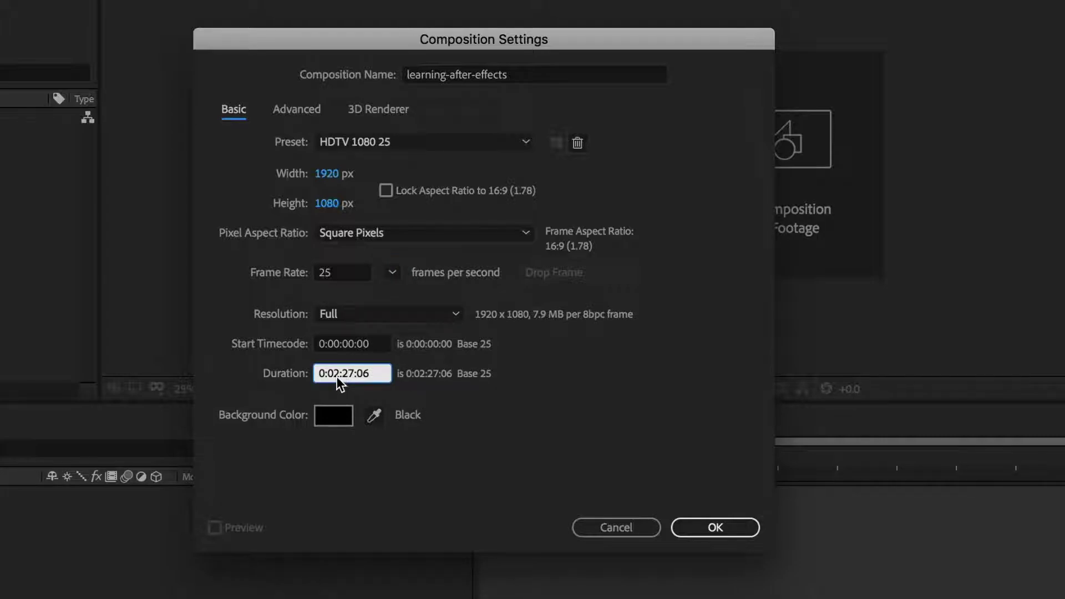
pyautogui.click(336, 377)
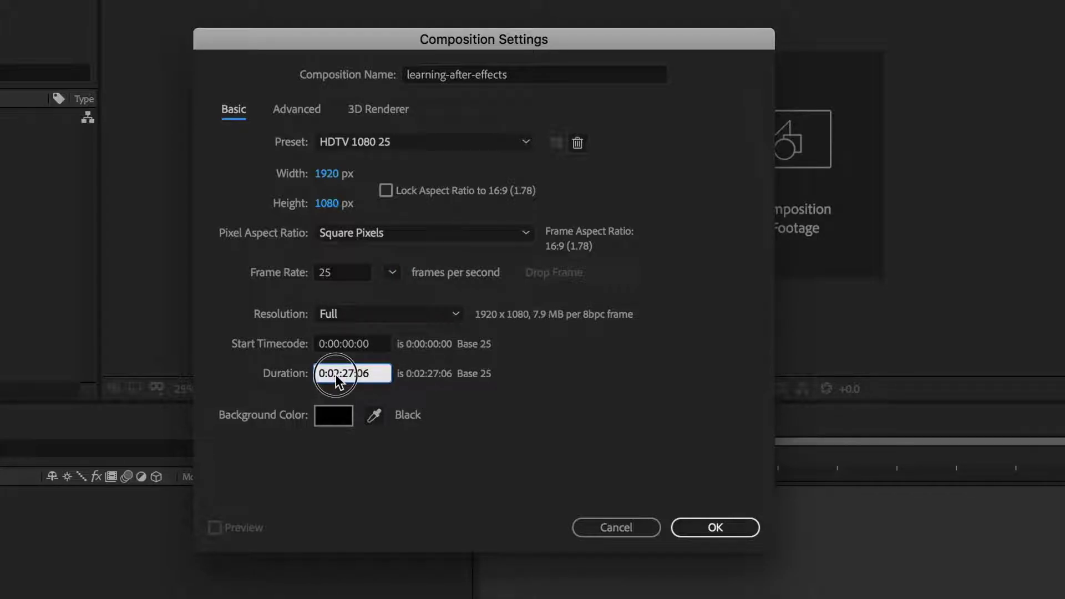
pyautogui.press('Delete')
pyautogui.write('1')
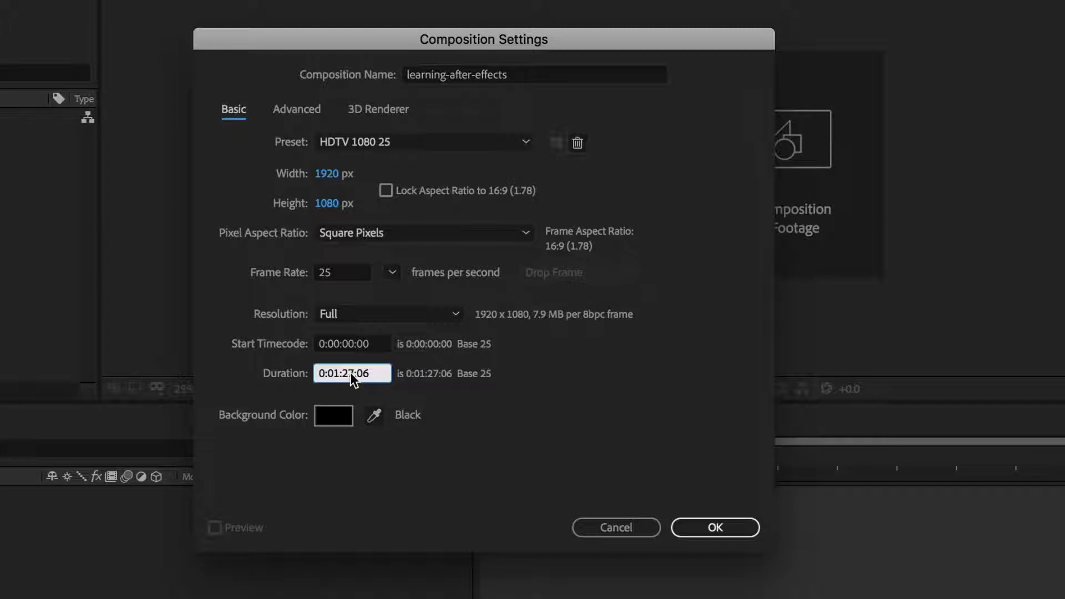
pyautogui.press('BackSpace')
pyautogui.press('BackSpace')
pyautogui.write('00')
pyautogui.click(338, 421)
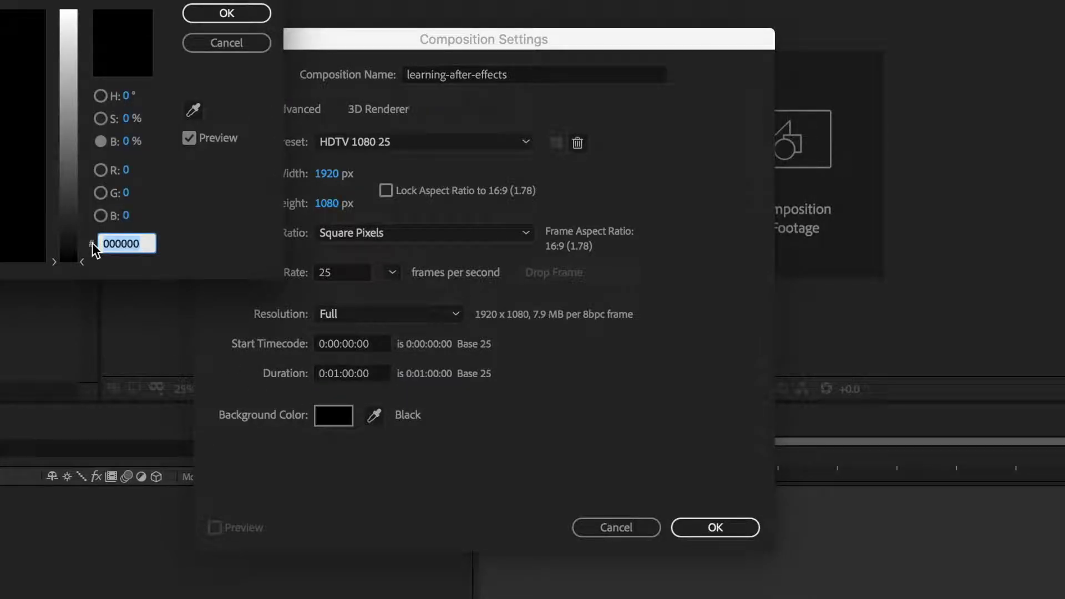
pyautogui.write('0000ff')
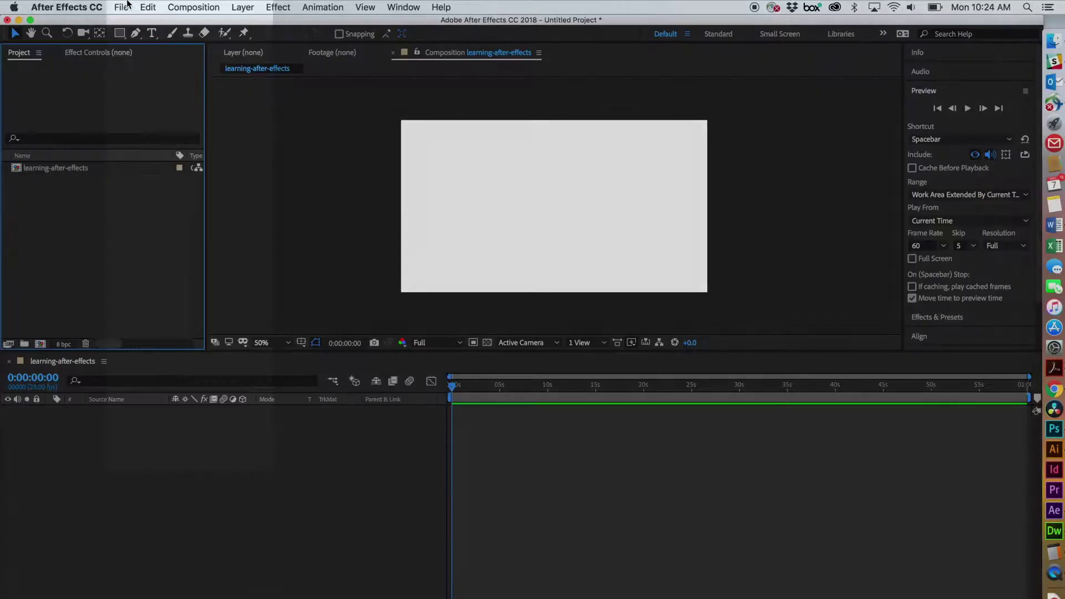
# Save the project as AE-basics in the 1-basics folder inside the Desktop's store folder
pyautogui.click(125, 5)
pyautogui.click(137, 116)
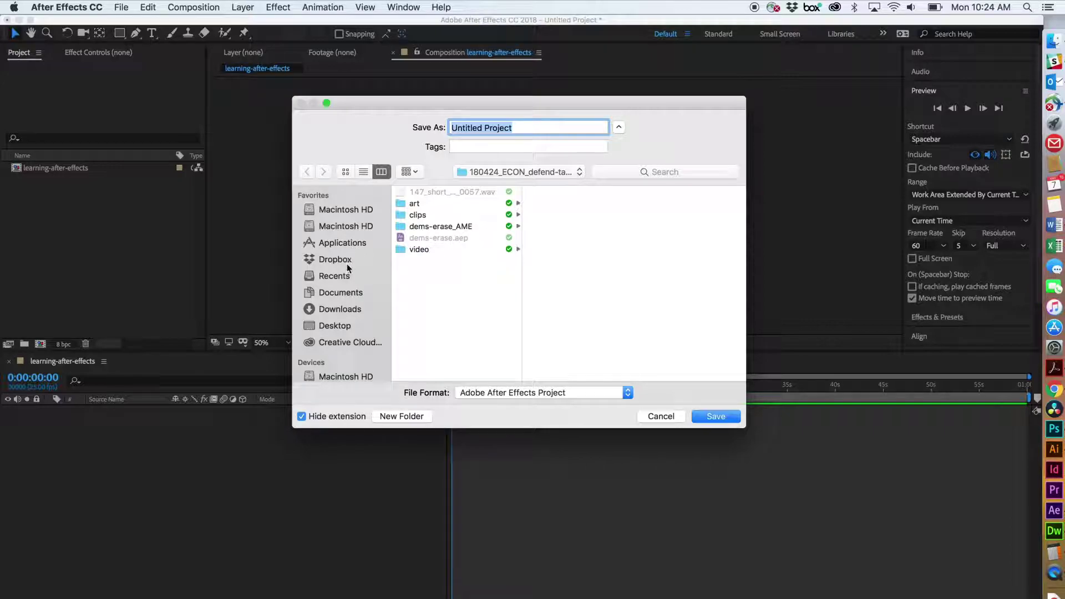
pyautogui.click(342, 326)
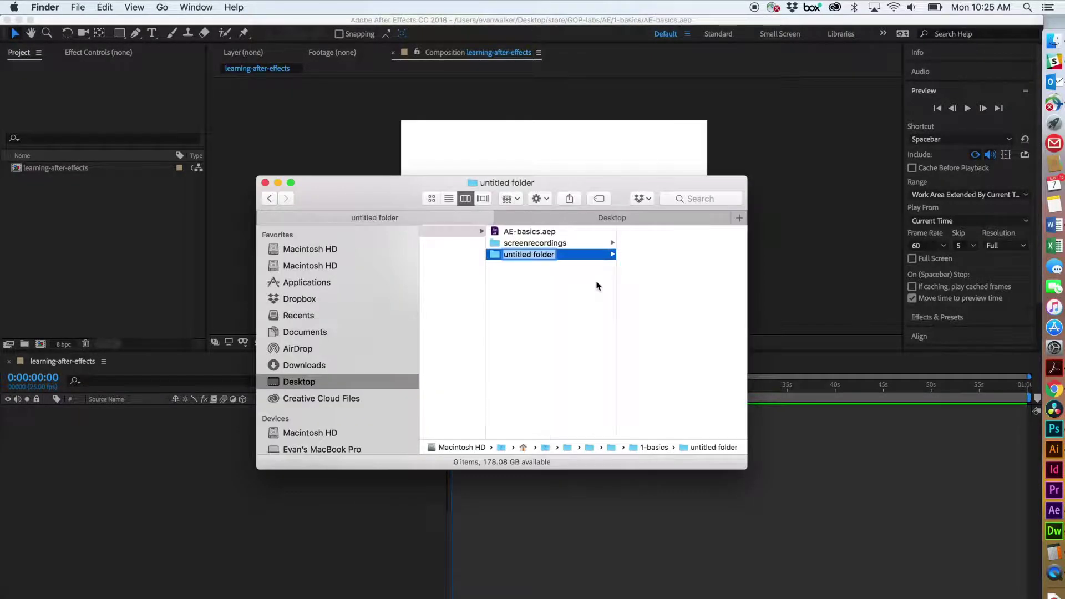
# In Finder, name the new folder beside AE-basics.aep "assets" and switch back to After Effects
pyautogui.write('assets')
pyautogui.press('Return')
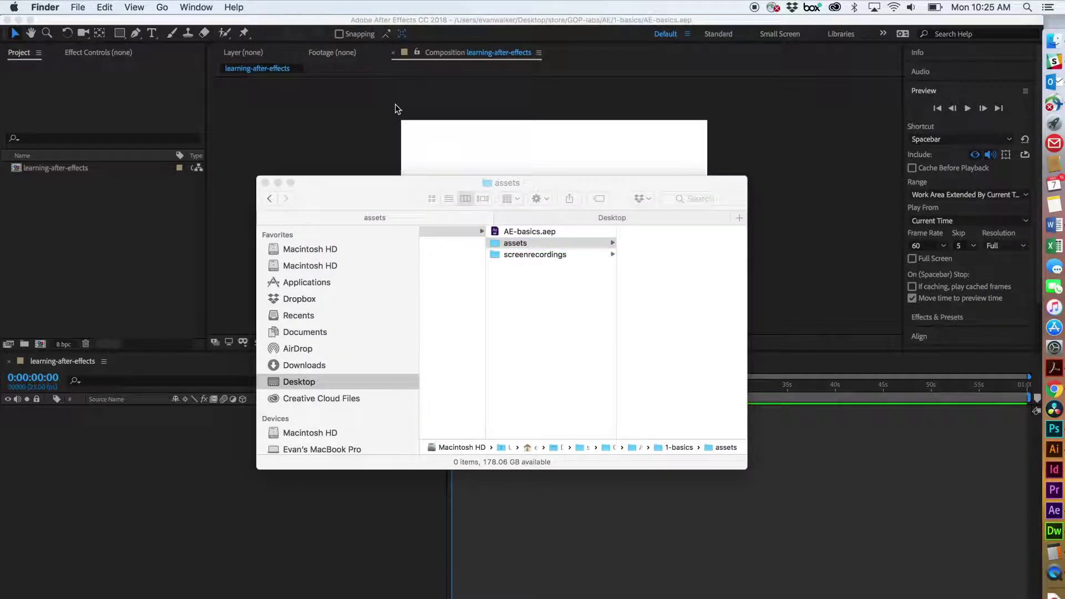
pyautogui.click(394, 104)
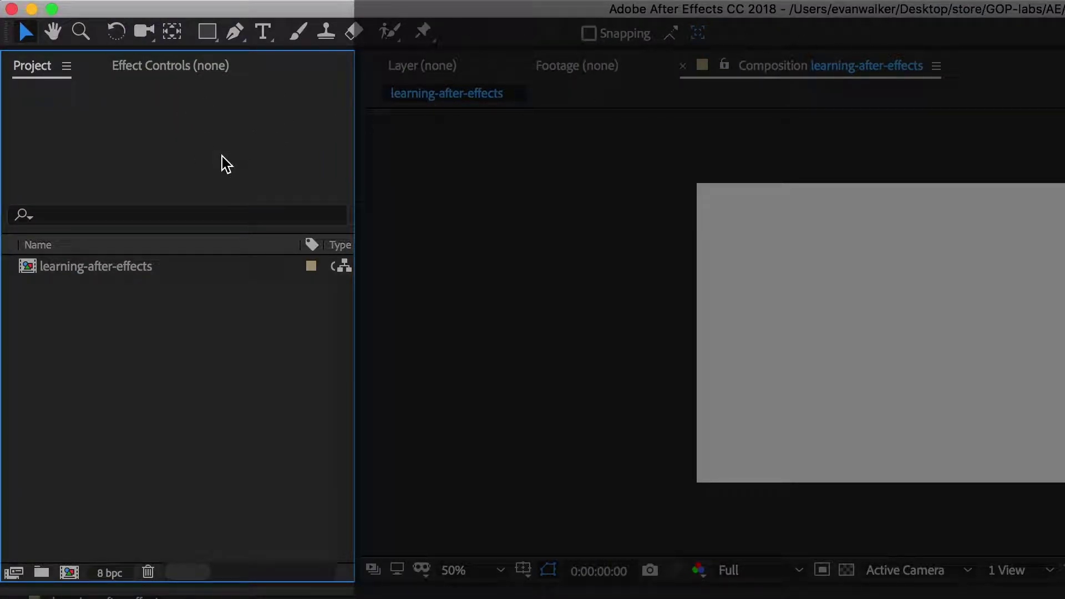
# Examine the composition's details in the project and the kinds of layers that can be added to its timeline
pyautogui.click(62, 271)
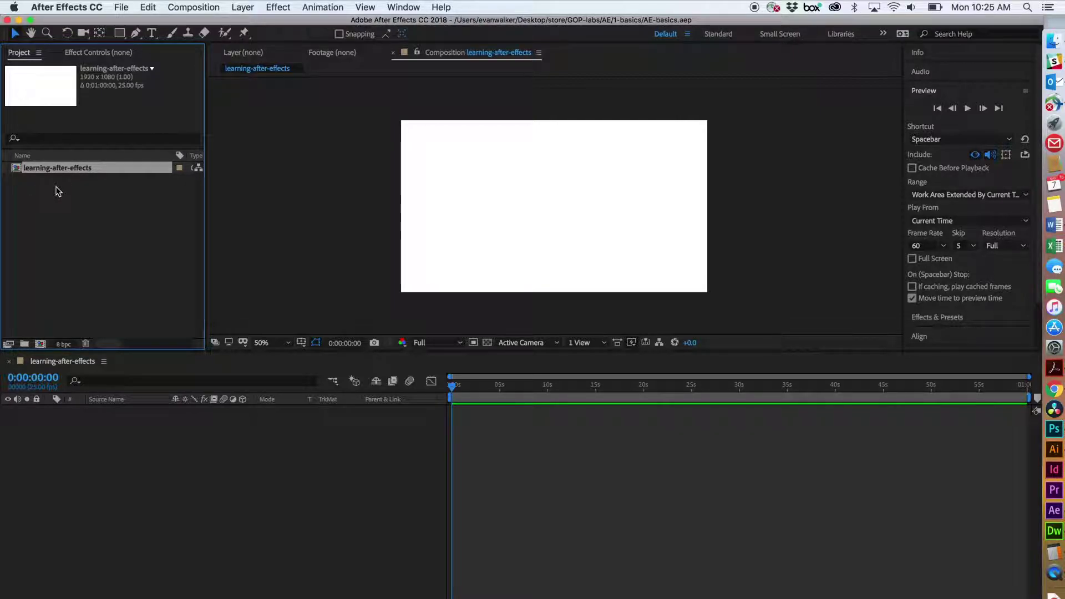
pyautogui.click(58, 191)
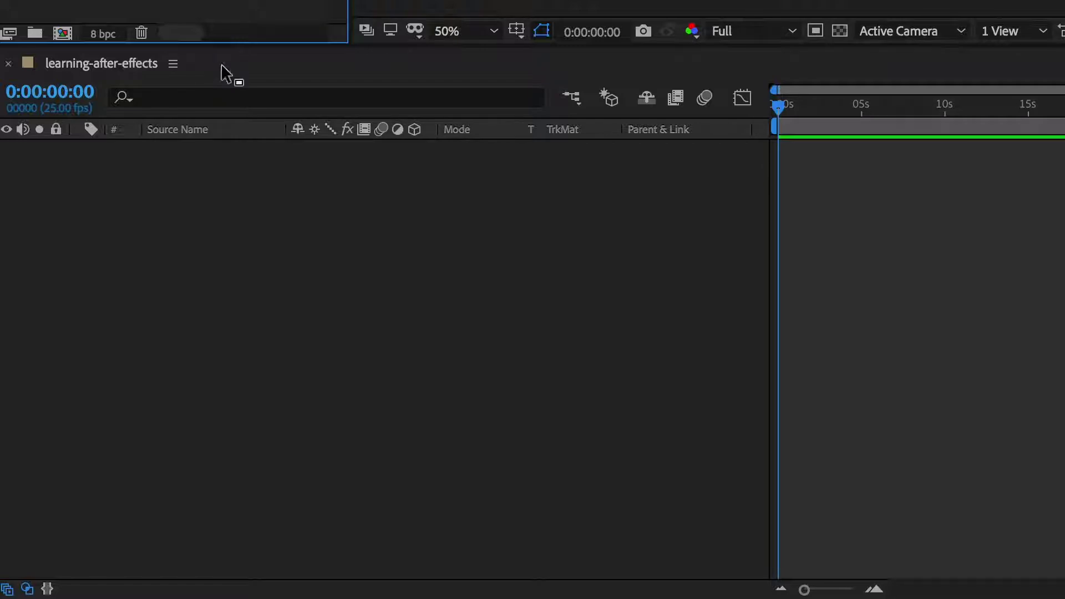
pyautogui.click(127, 364)
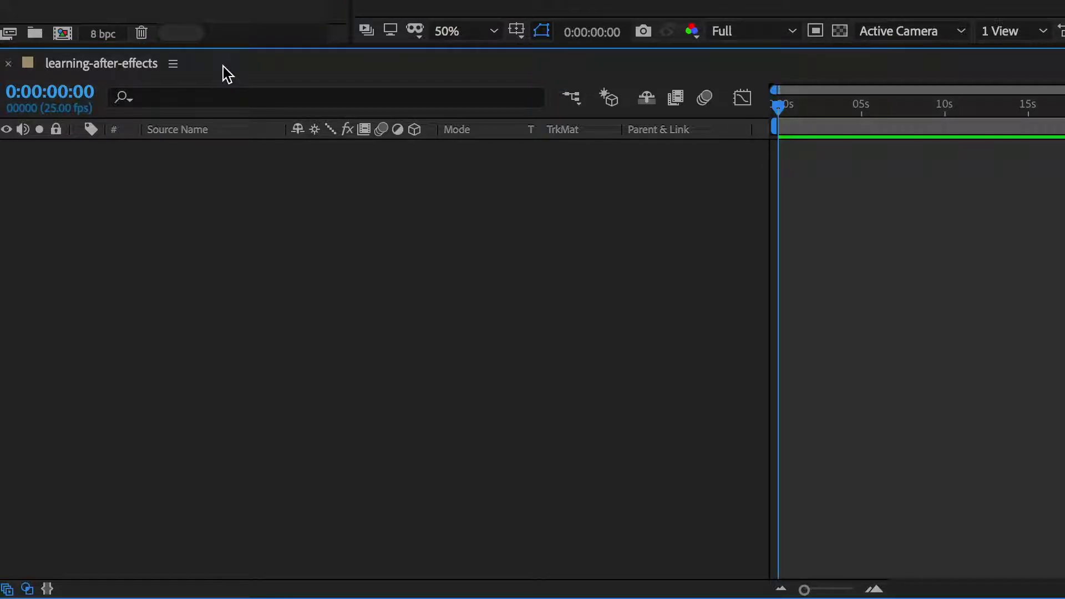
pyautogui.rightClick(131, 204)
pyautogui.moveTo(169, 220)
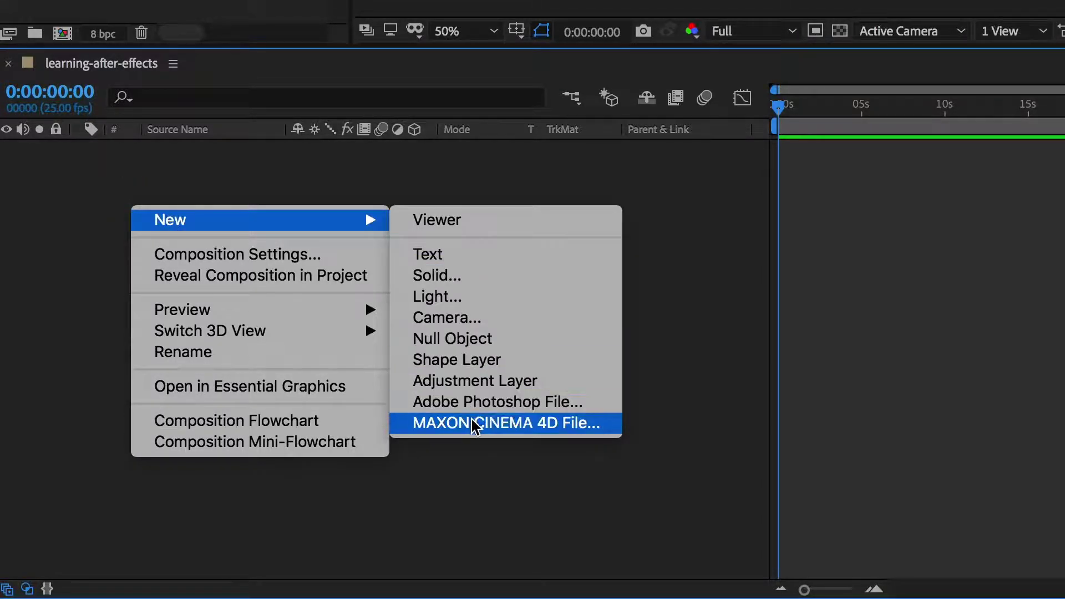
pyautogui.click(587, 187)
# Scrub the current time along the composition's timeline to 0:00:25:02
pyautogui.moveTo(781, 108); pyautogui.dragTo(916, 128)
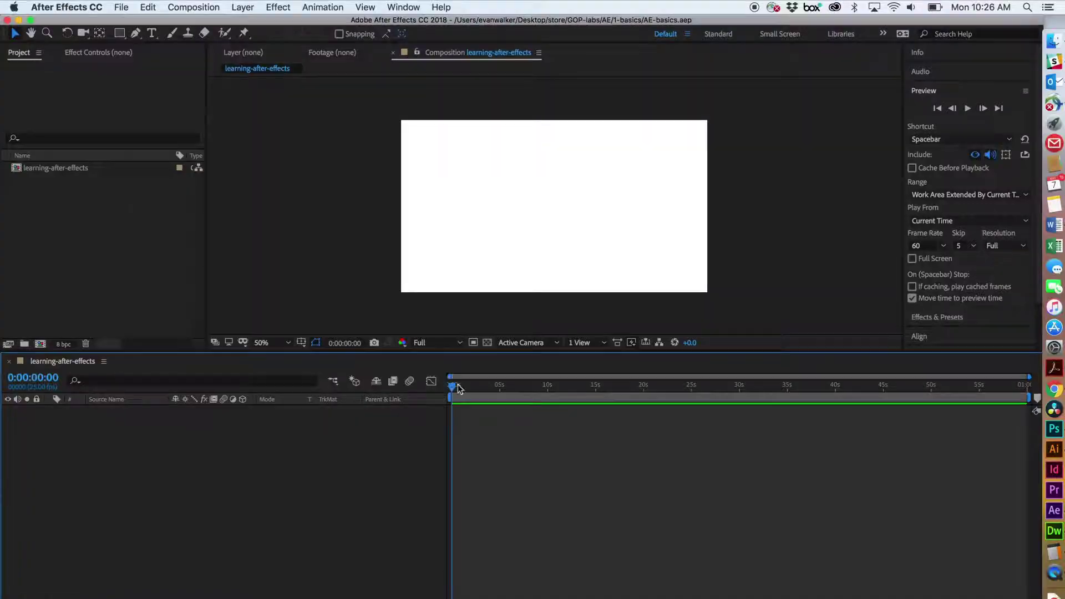
pyautogui.moveTo(530, 399); pyautogui.dragTo(633, 404)
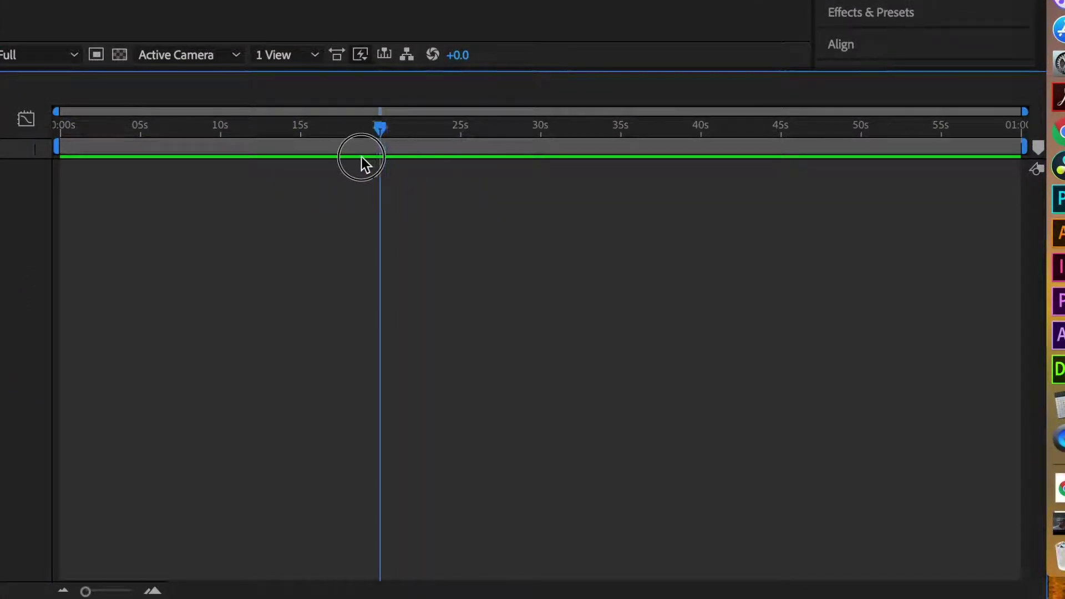
pyautogui.moveTo(361, 157); pyautogui.dragTo(461, 188)
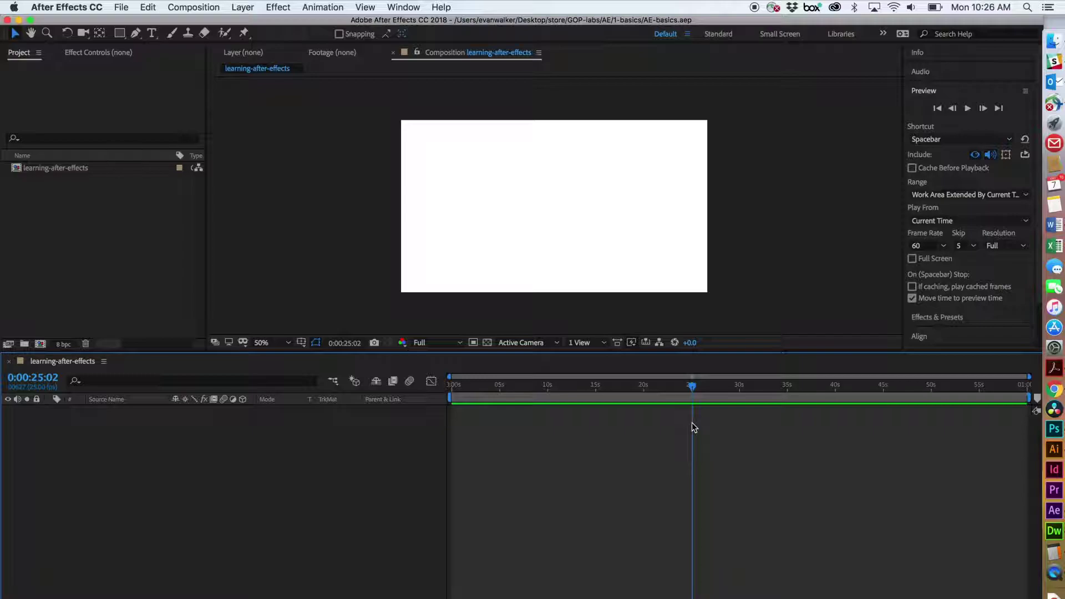
# Examine the info, audio, paragraph and character settings, including the list of available fonts
pyautogui.click(519, 102)
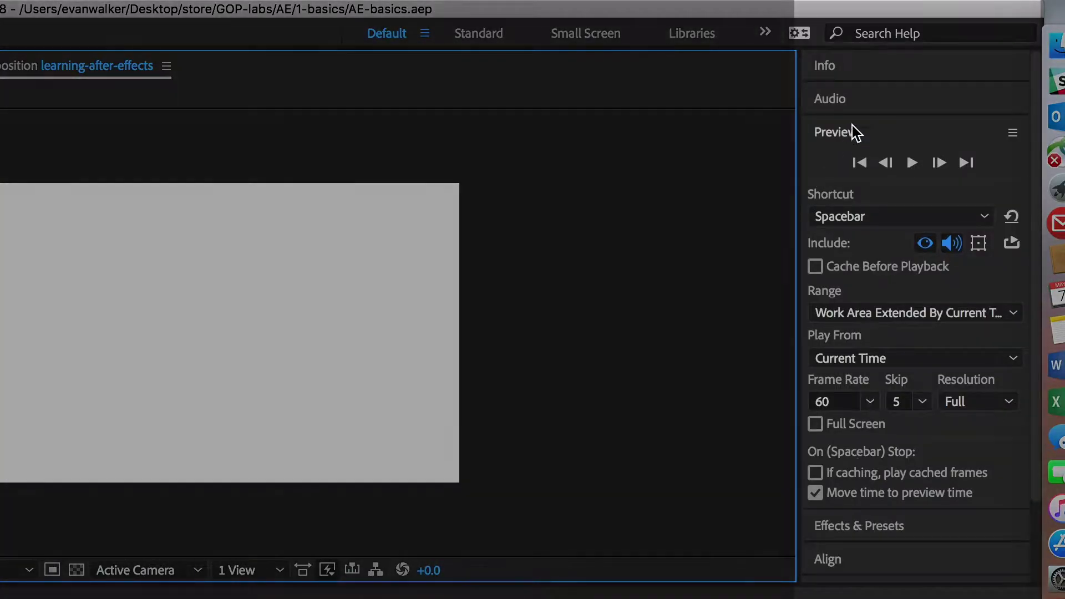
pyautogui.click(858, 70)
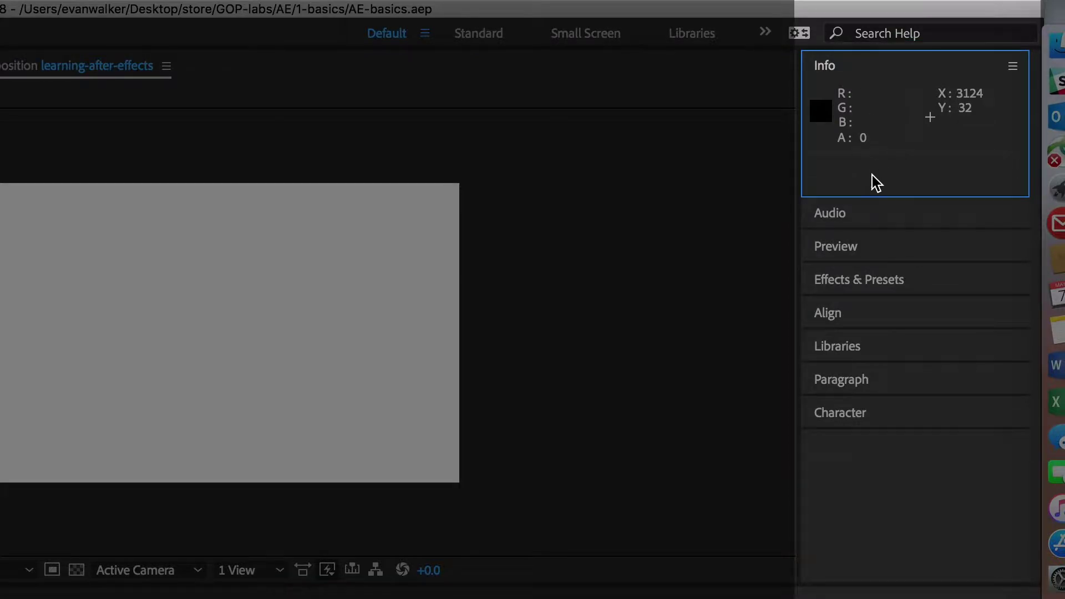
pyautogui.click(865, 210)
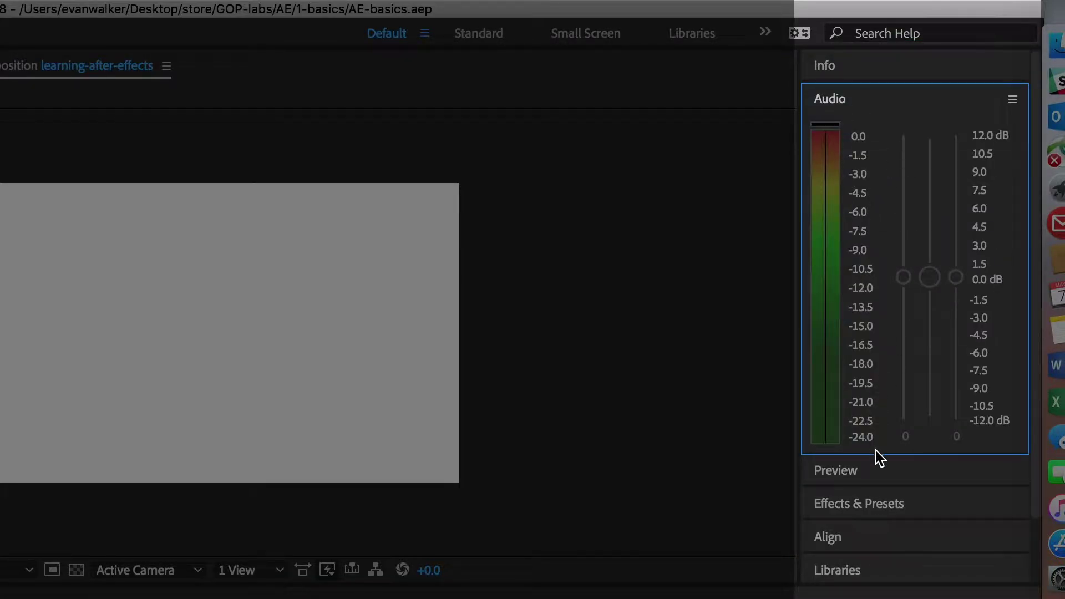
pyautogui.click(878, 491)
pyautogui.click(864, 260)
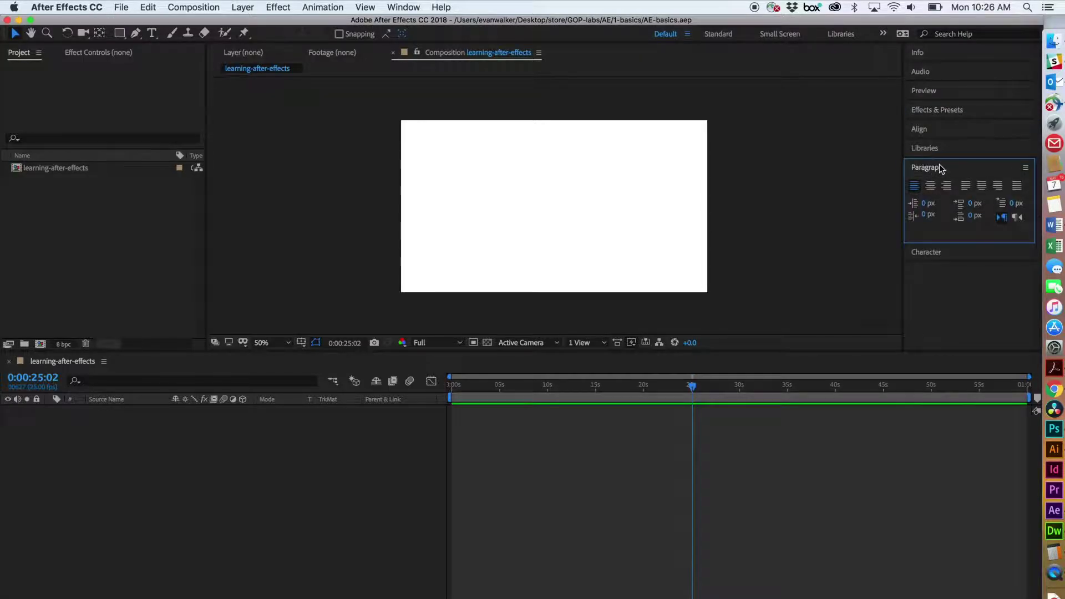
pyautogui.click(942, 251)
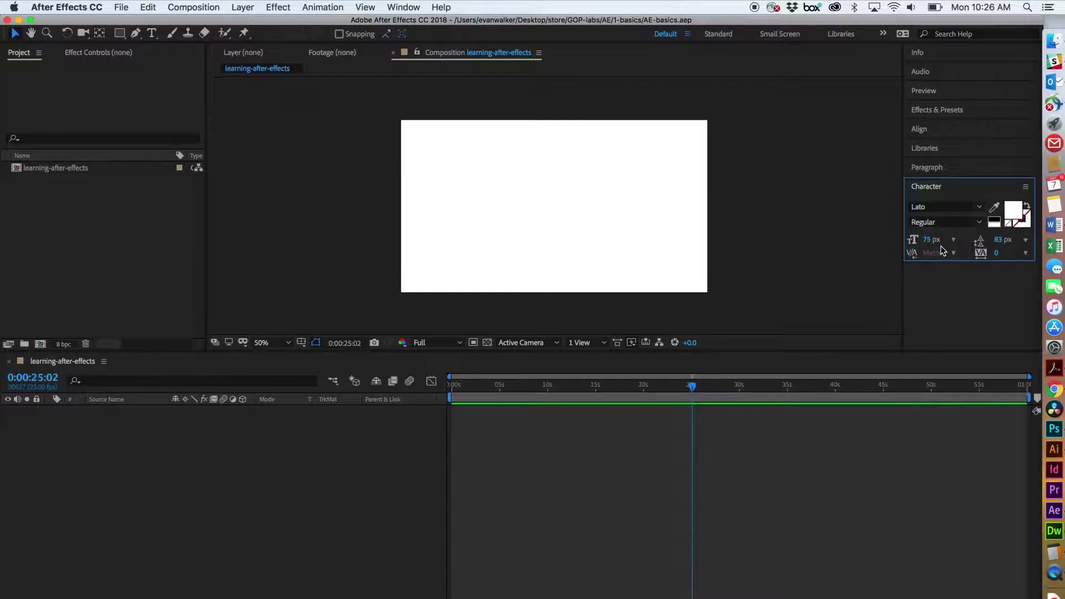
pyautogui.click(943, 207)
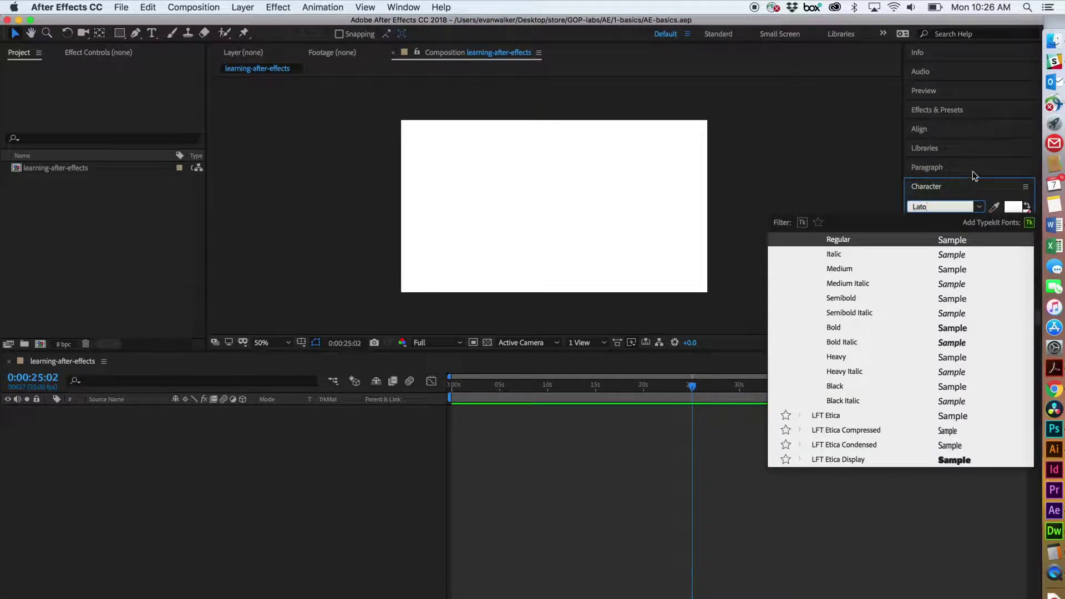
# Open the preview controls, and start and stop playback of the composition
pyautogui.click(942, 96)
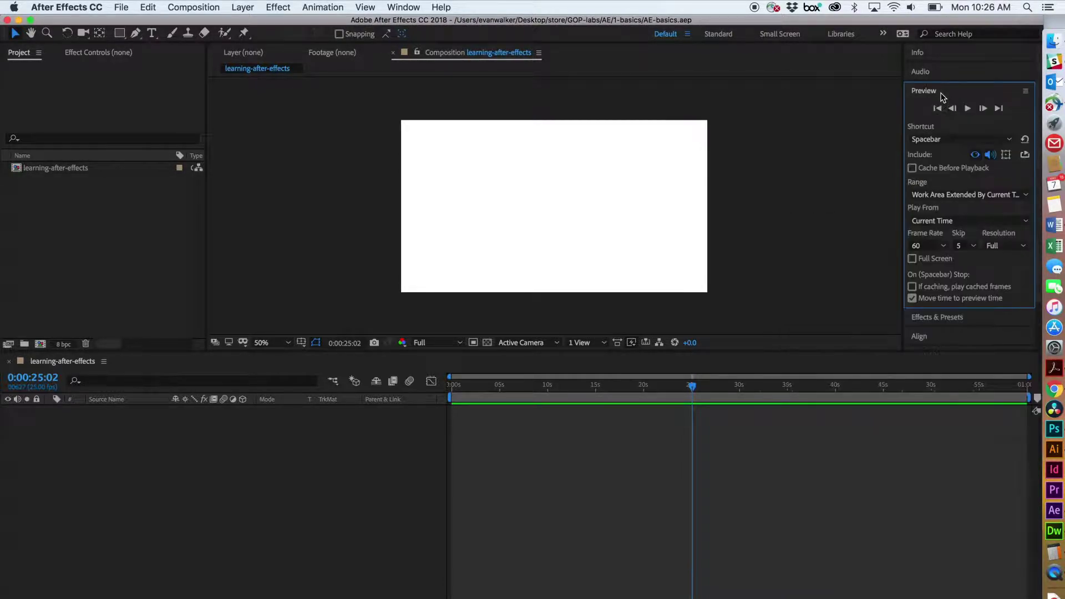
pyautogui.click(967, 110)
pyautogui.click(967, 109)
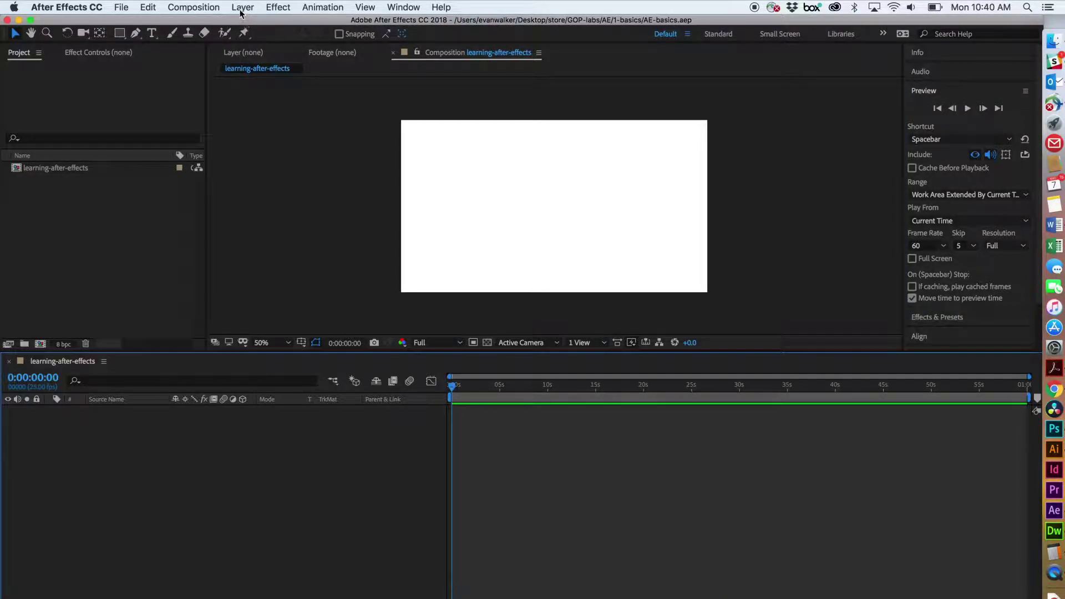
# Add a new shape layer to the composition and activate the Rectangle tool
pyautogui.click(242, 7)
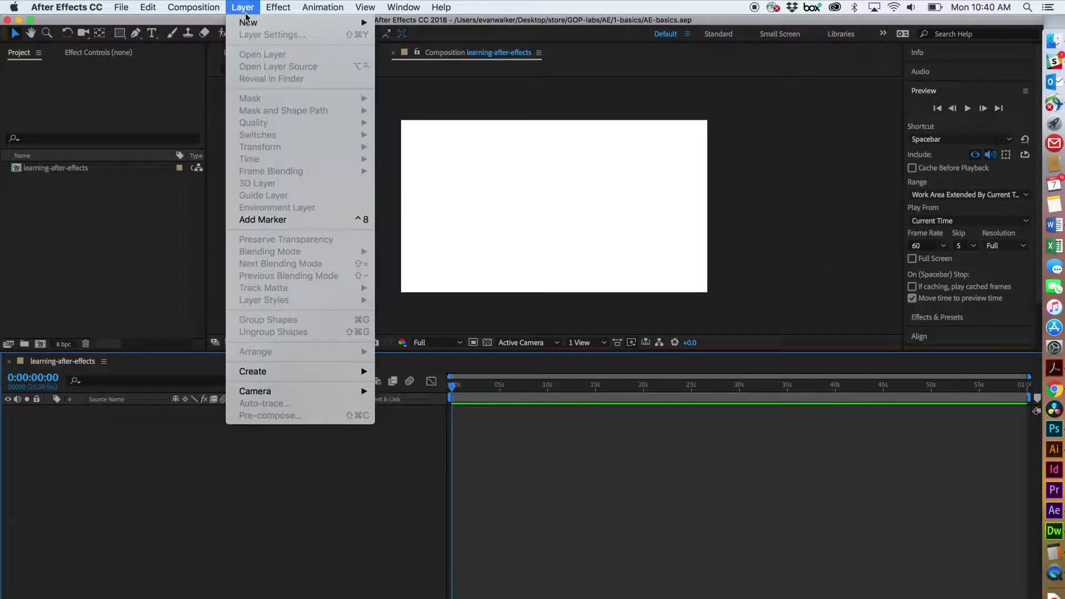
pyautogui.moveTo(248, 22)
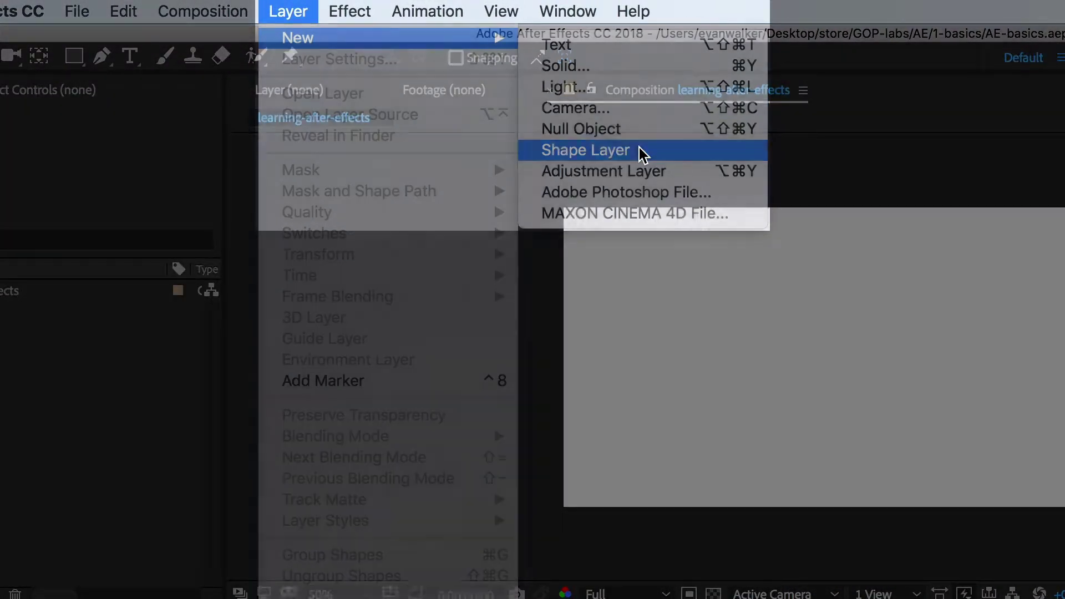
pyautogui.click(642, 152)
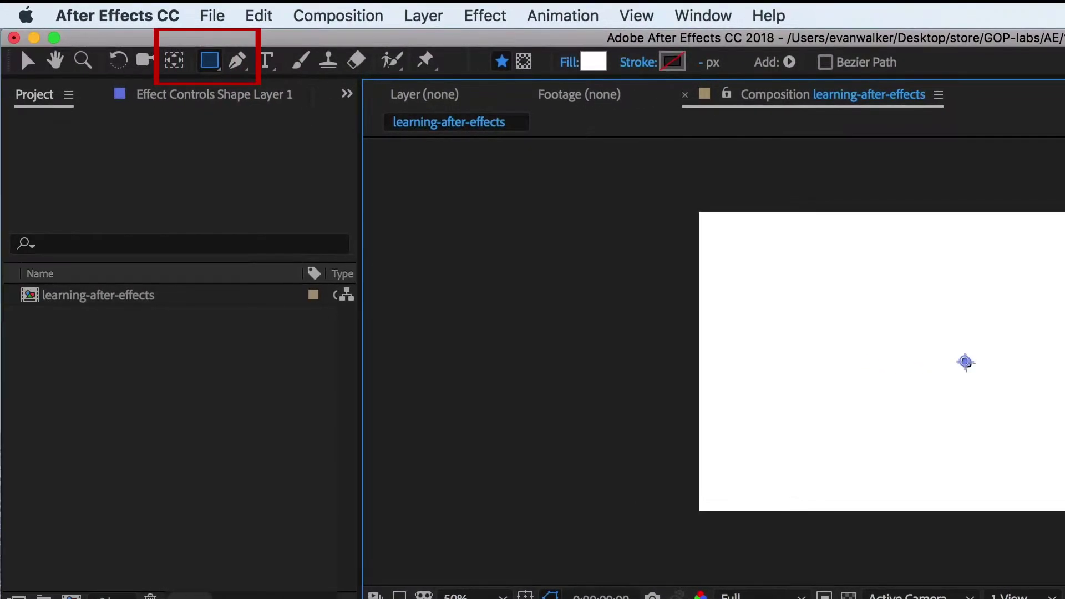
pyautogui.click(210, 60)
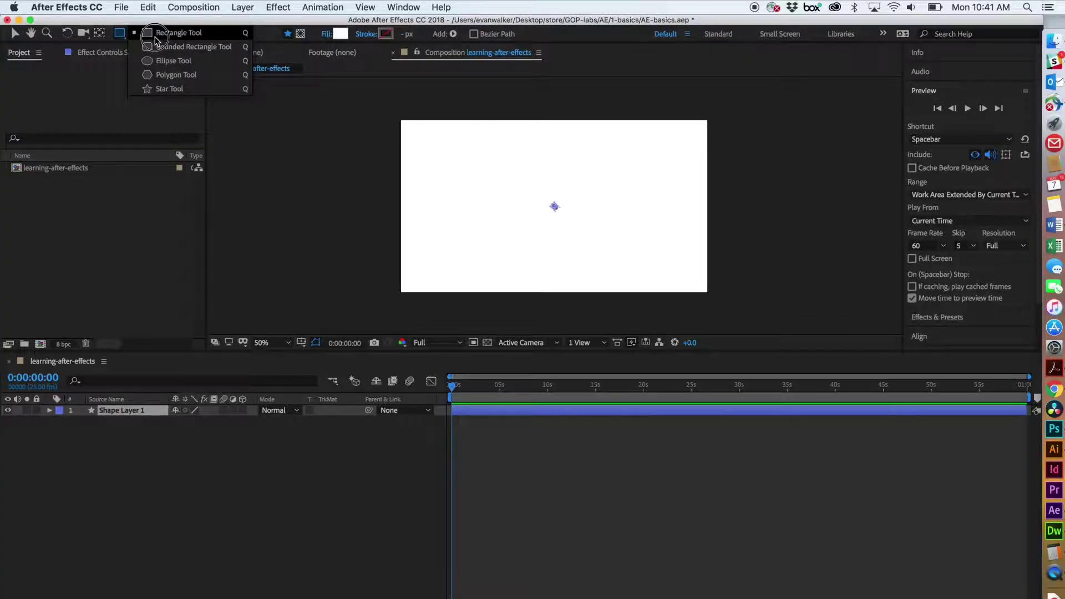
pyautogui.click(155, 37)
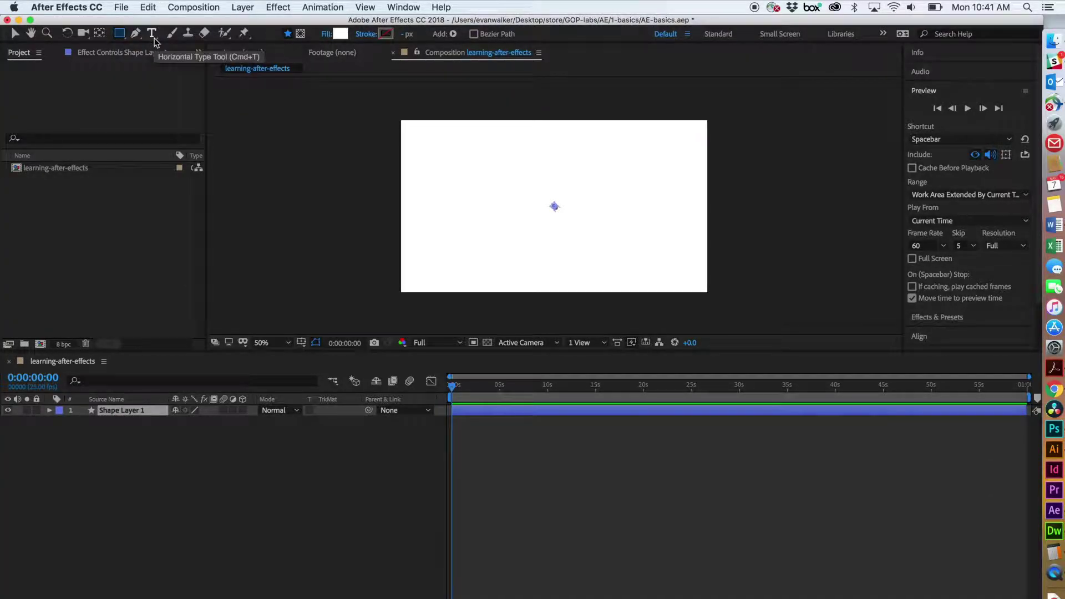
# Draw a thin green horizontal rectangle on Shape Layer 1 and move it to the composition's vertical centre
pyautogui.moveTo(433, 184); pyautogui.dragTo(669, 181)
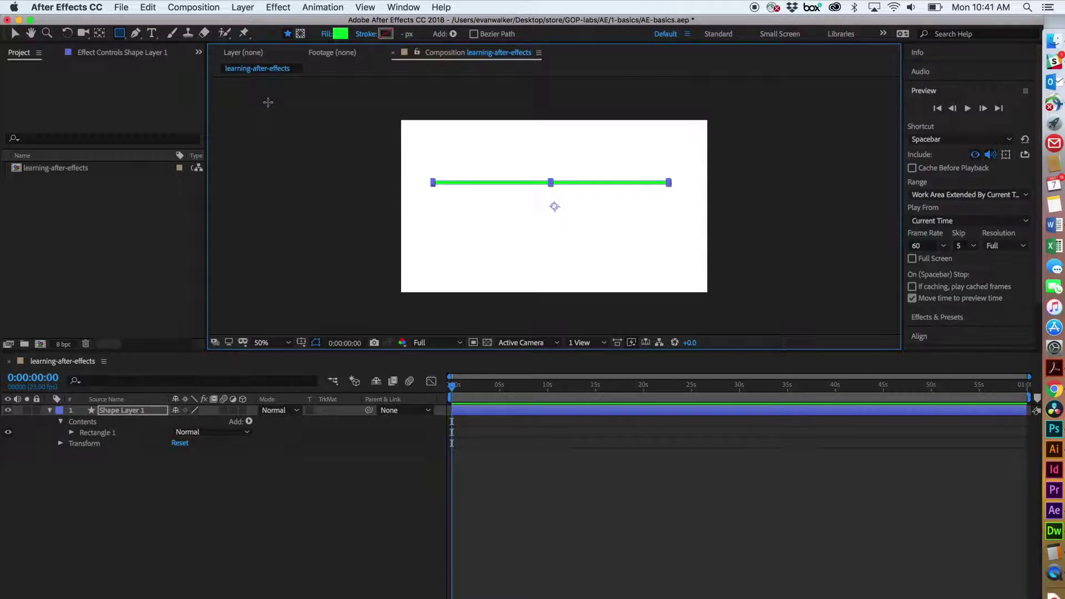
pyautogui.press('v')
pyautogui.moveTo(498, 184); pyautogui.dragTo(502, 210)
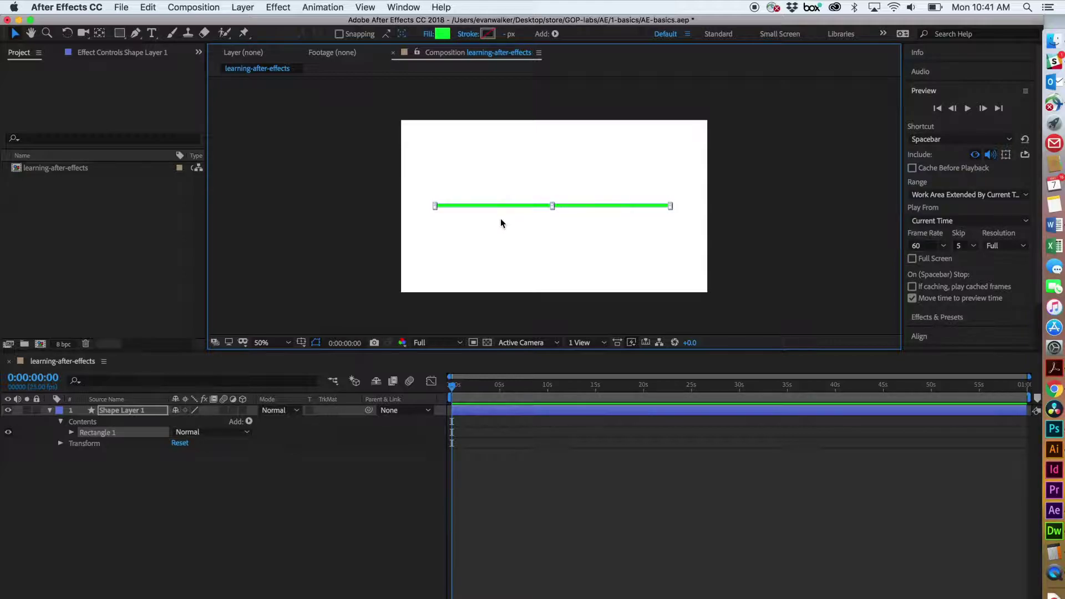
pyautogui.click(500, 221)
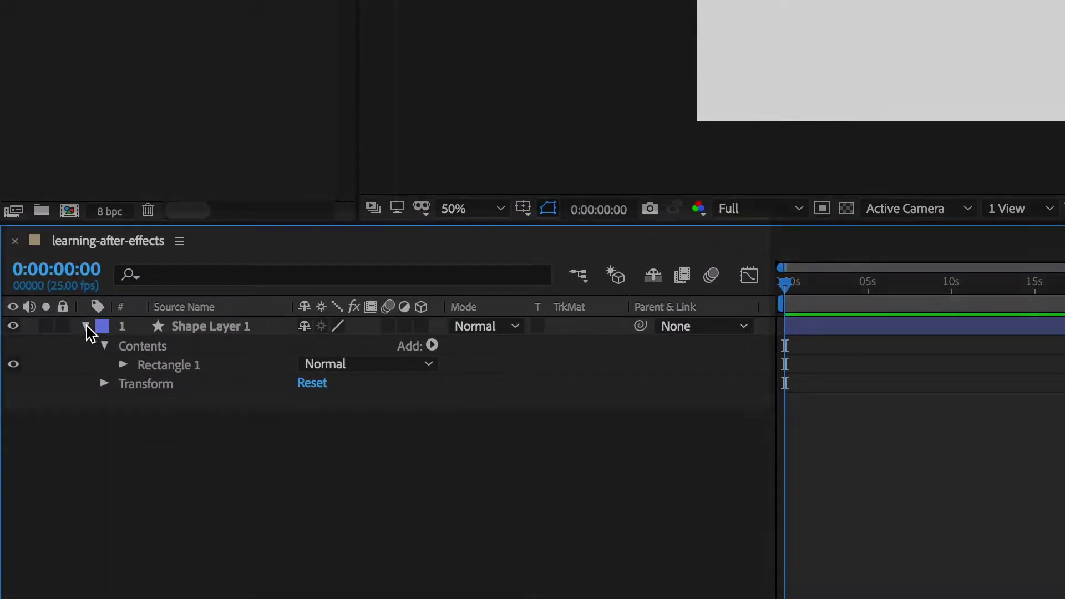
# Collapse the contents of Shape Layer 1 and expand its Transform properties
pyautogui.click(50, 410)
pyautogui.click(86, 325)
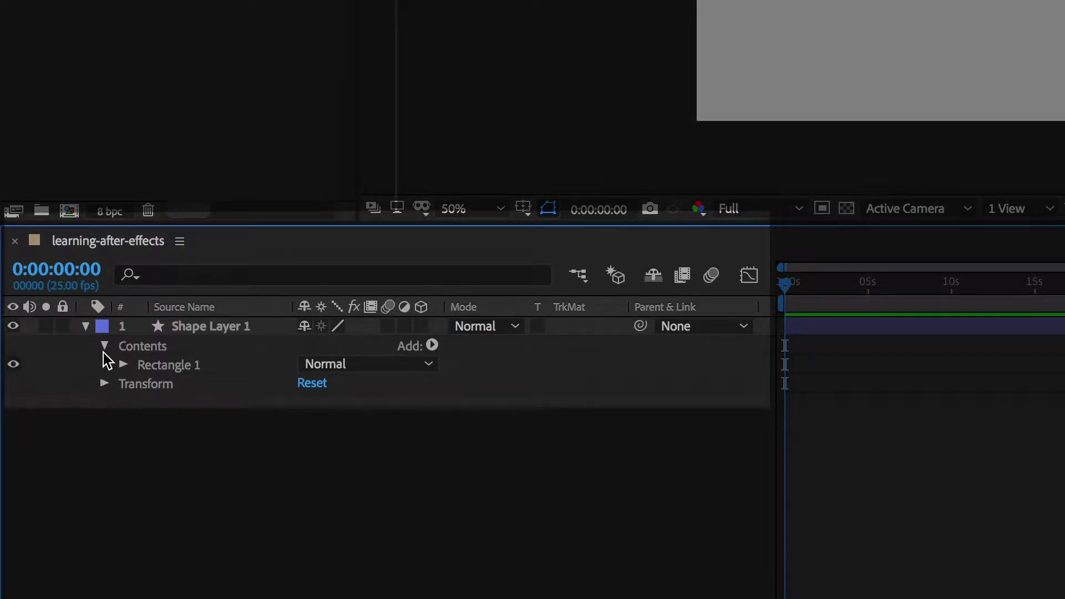
pyautogui.click(105, 346)
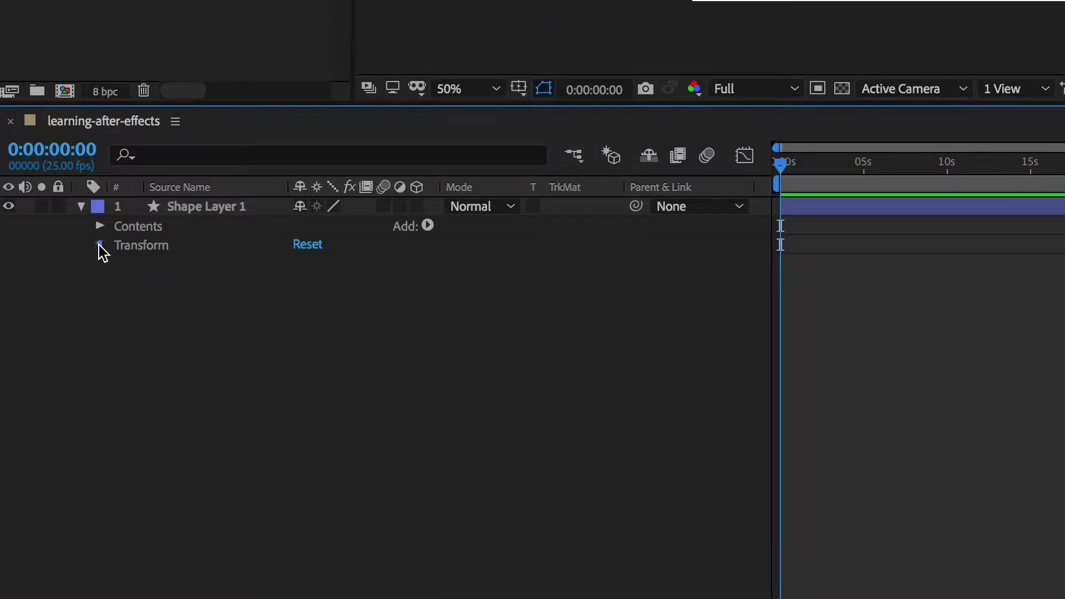
pyautogui.click(99, 246)
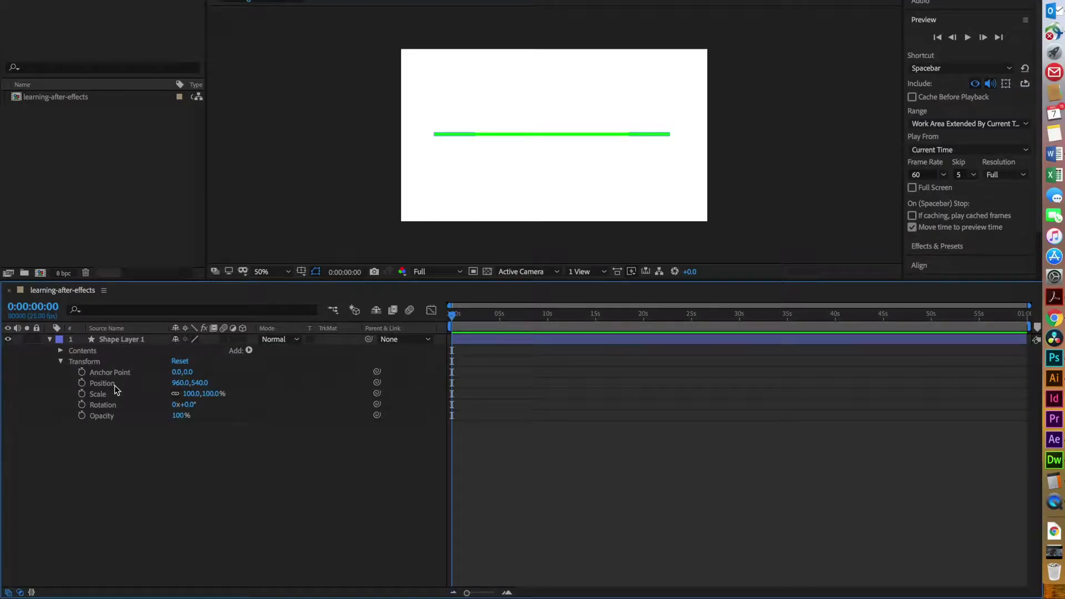
# Go to 0:00:01:00 and enable Position keyframing for Shape Layer 1 at 960.0, 540.0
pyautogui.click(507, 593)
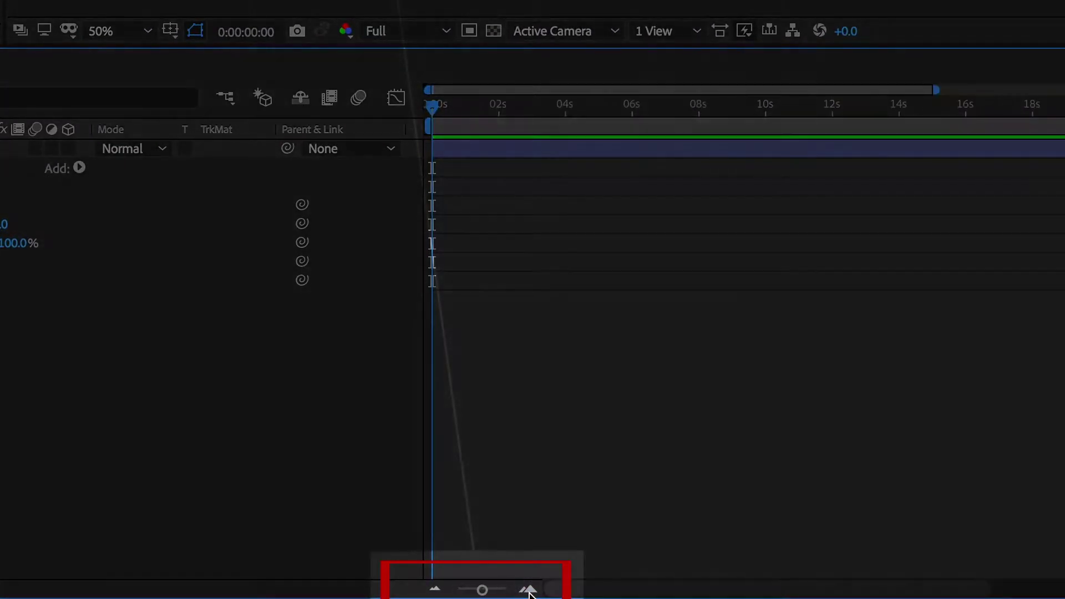
pyautogui.click(529, 590)
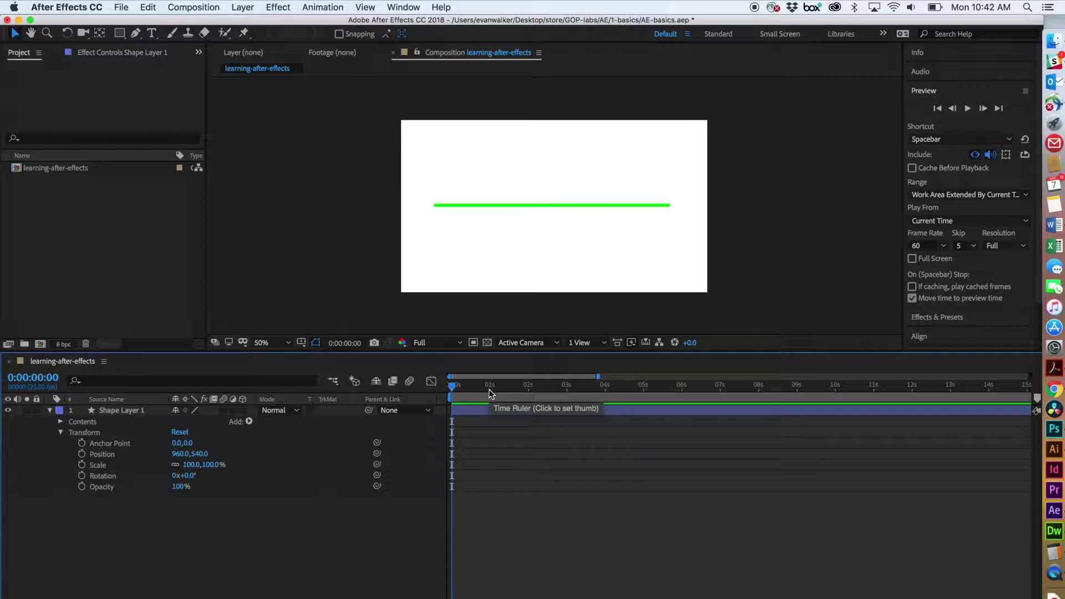
pyautogui.click(490, 392)
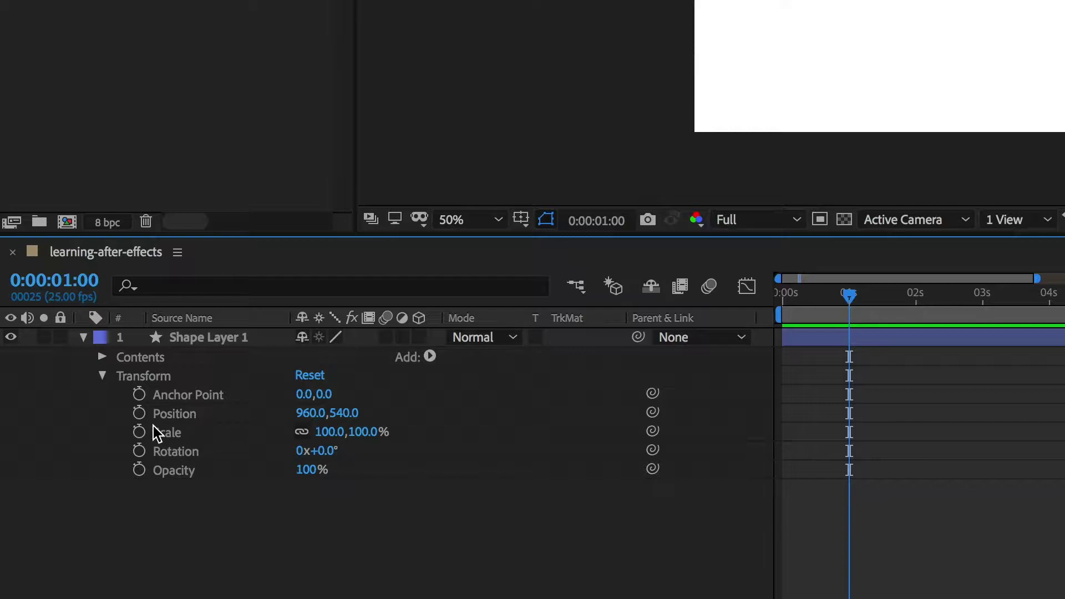
pyautogui.click(139, 413)
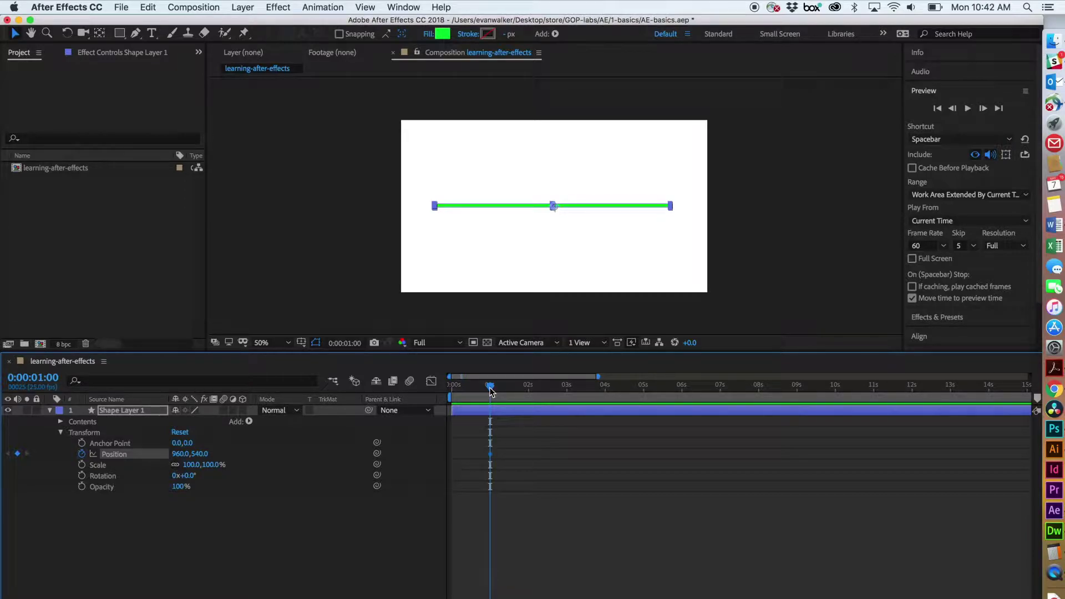
# At 0:00:00:00, keyframe the green bar's position just below the frame, at about 1008, 1100, and preview the motion
pyautogui.moveTo(490, 390); pyautogui.dragTo(442, 387)
pyautogui.moveTo(472, 204); pyautogui.dragTo(431, 326)
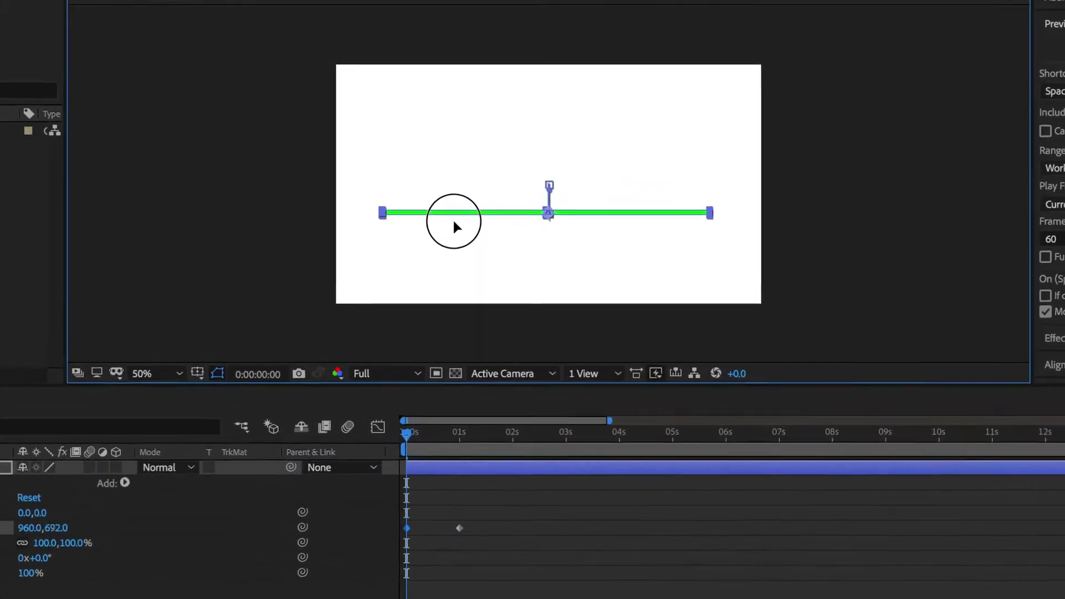
pyautogui.hotkey('shift', 'Right')
pyautogui.hotkey('shift', 'Right')
pyautogui.hotkey('shift', 'Right')
pyautogui.hotkey('shift', 'Right')
pyautogui.hotkey('shift', 'Right')
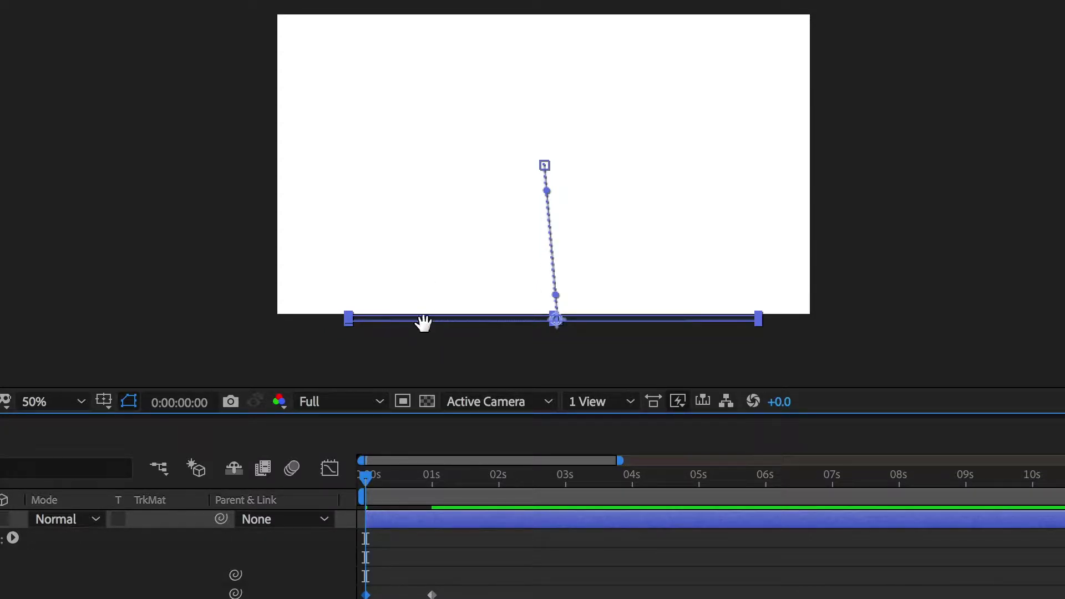
pyautogui.press('space')
pyautogui.press('space')
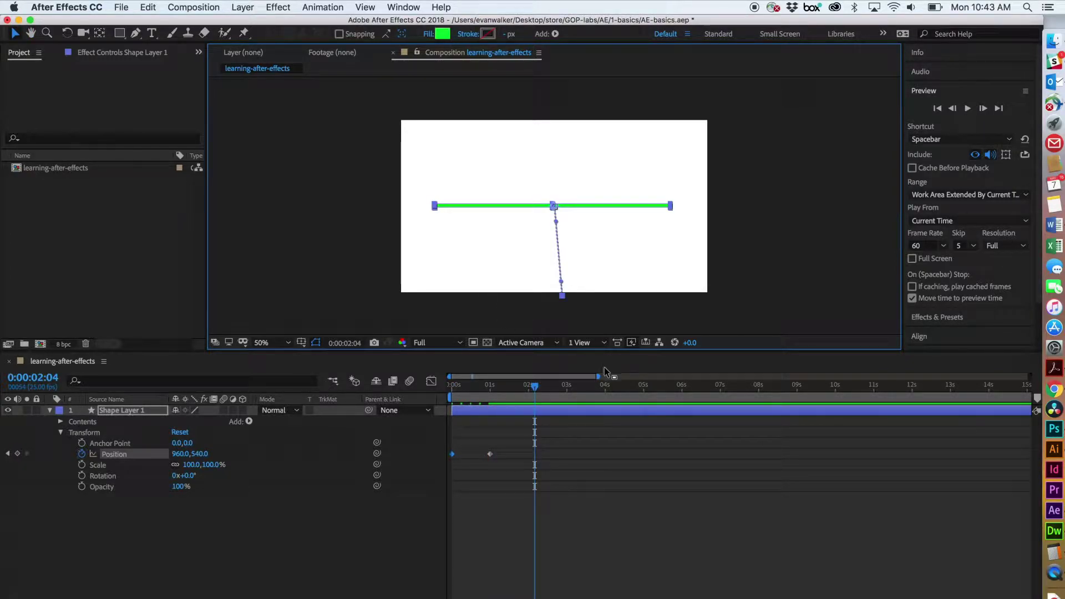
# At 0:00:05:00, keyframe the green bar beyond the frame's right edge, at position 2760.0, 540.0
pyautogui.click(634, 387)
pyautogui.moveTo(585, 206); pyautogui.dragTo(633, 218)
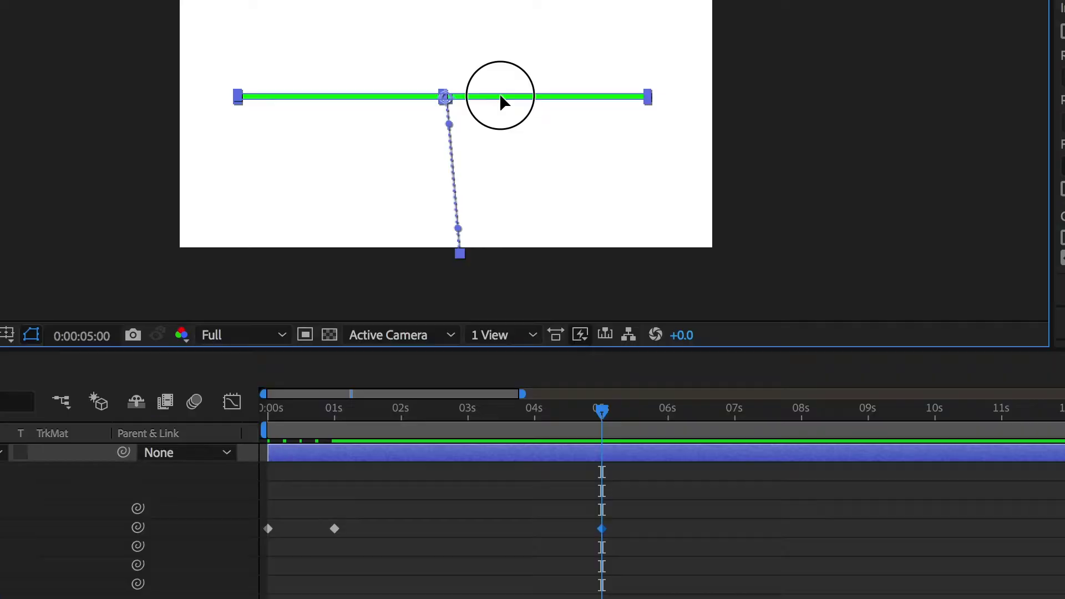
pyautogui.moveTo(585, 119); pyautogui.dragTo(997, 289)
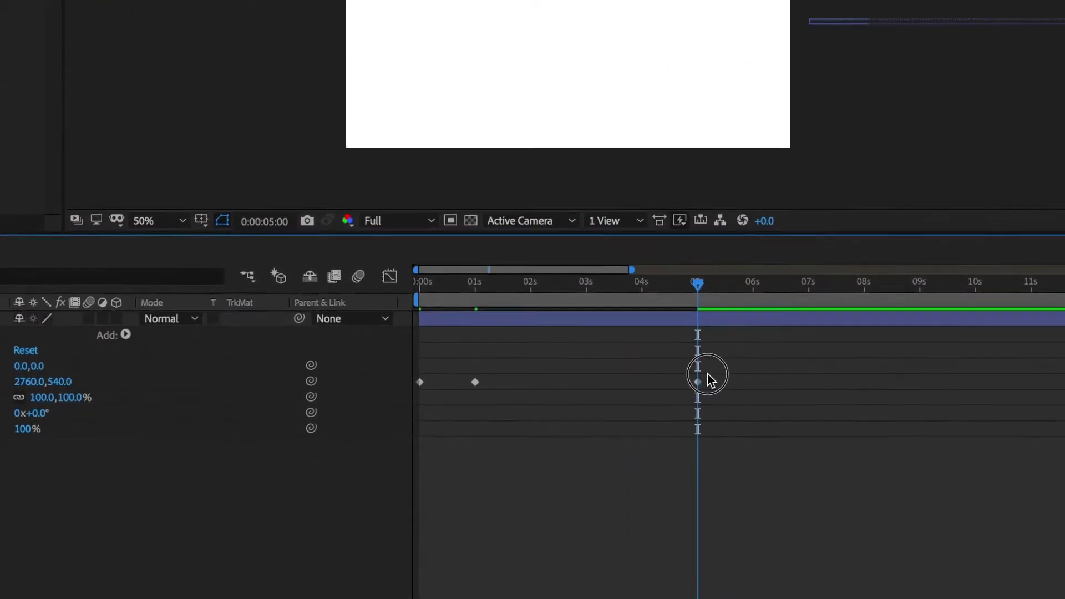
# Set the spatial interpolation of all three Position keyframes to Linear
pyautogui.click(485, 458)
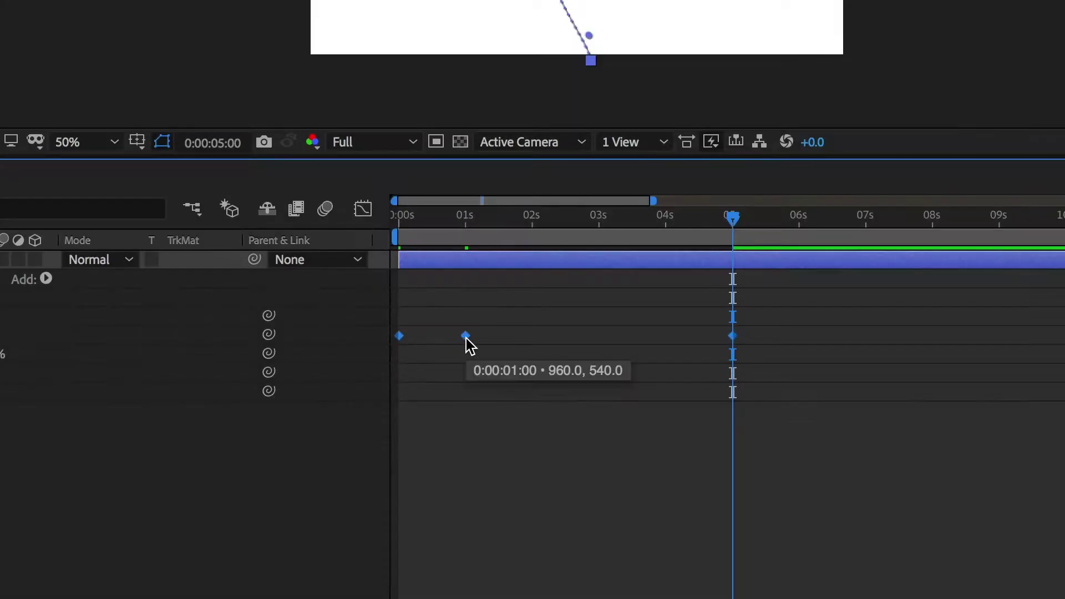
pyautogui.rightClick(468, 345)
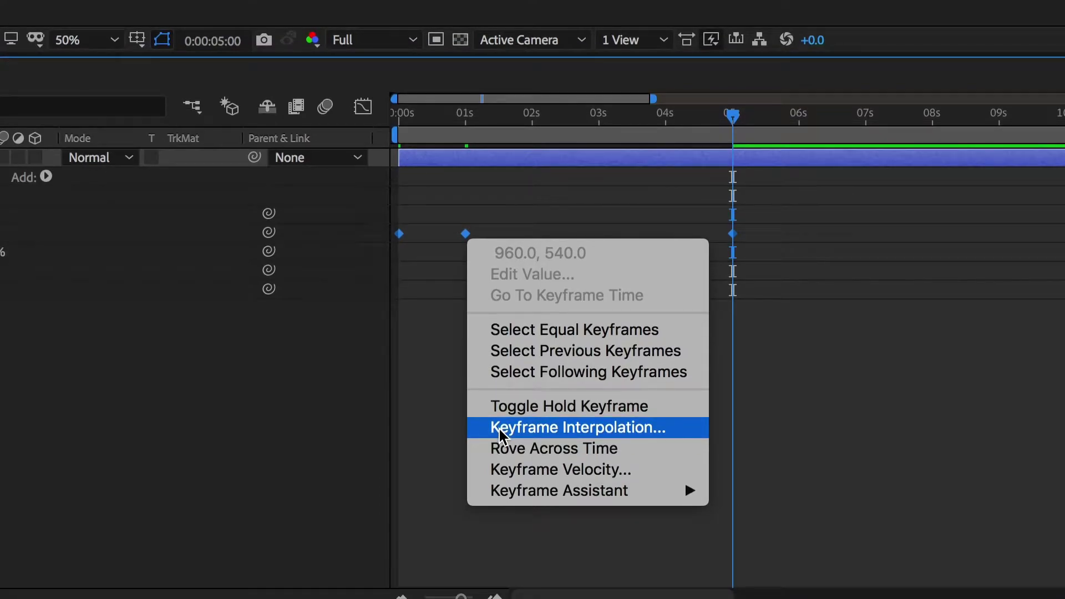
pyautogui.click(502, 435)
pyautogui.click(576, 241)
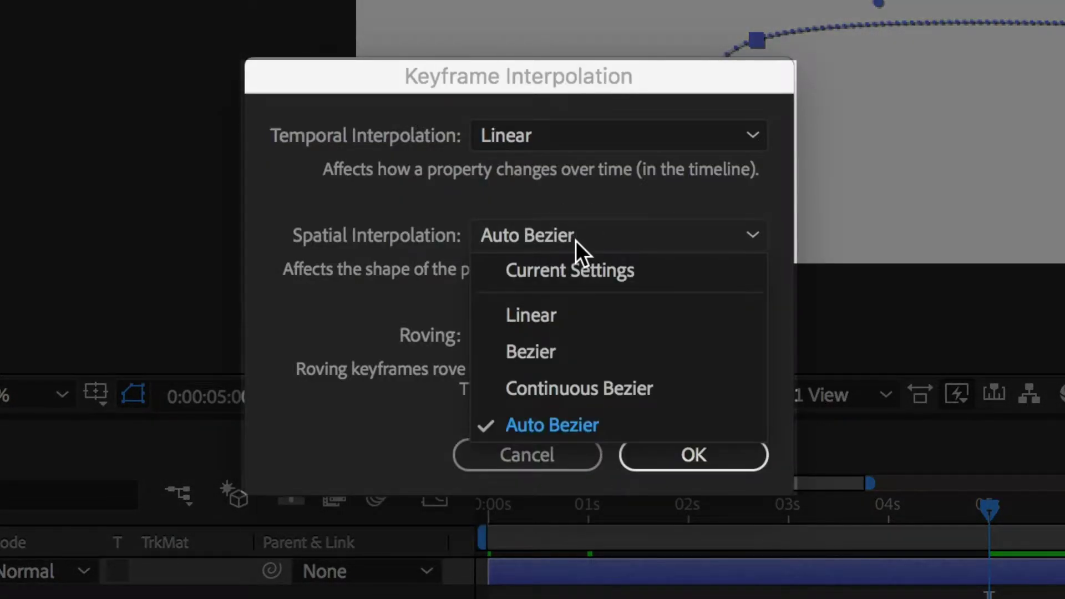
pyautogui.click(571, 320)
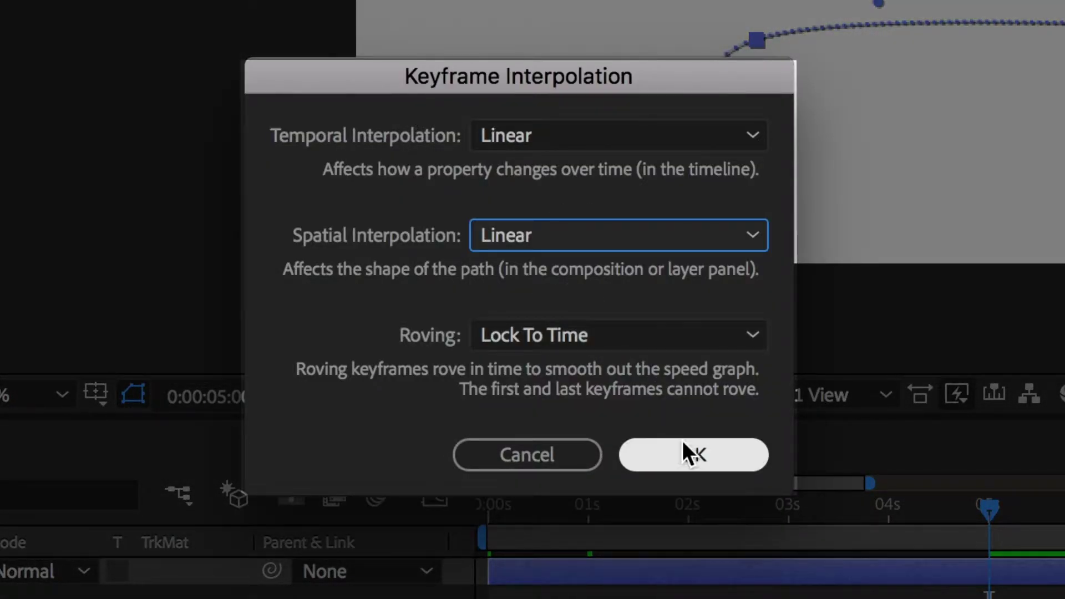
pyautogui.click(686, 455)
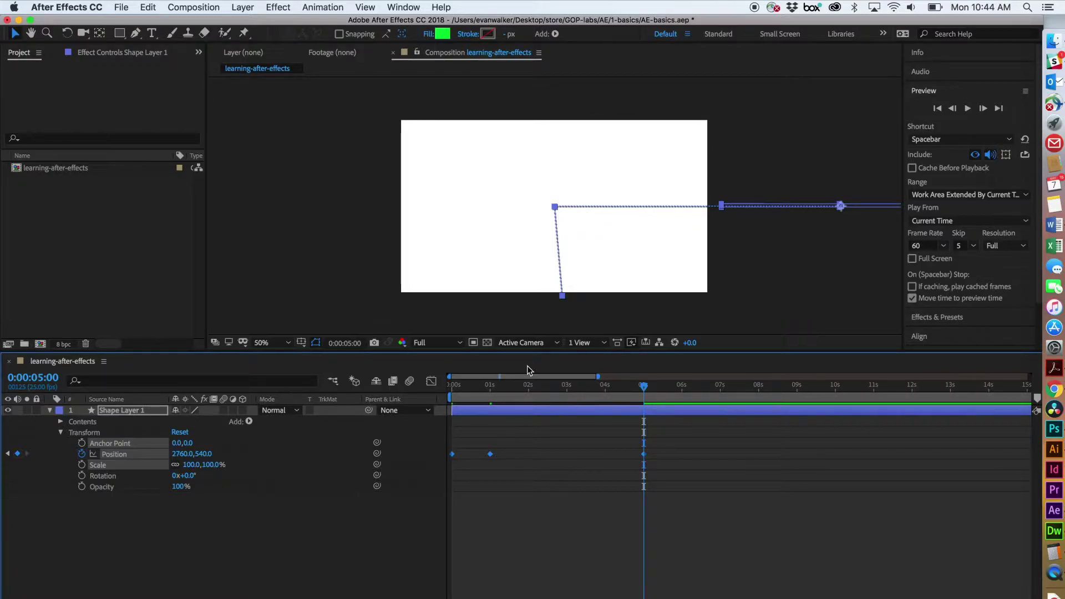
# Add Scale keyframes at 0 and 1 seconds, and copy the one-second Position keyframe to 0:00:01:24
pyautogui.moveTo(506, 386); pyautogui.dragTo(490, 388)
pyautogui.click(82, 465)
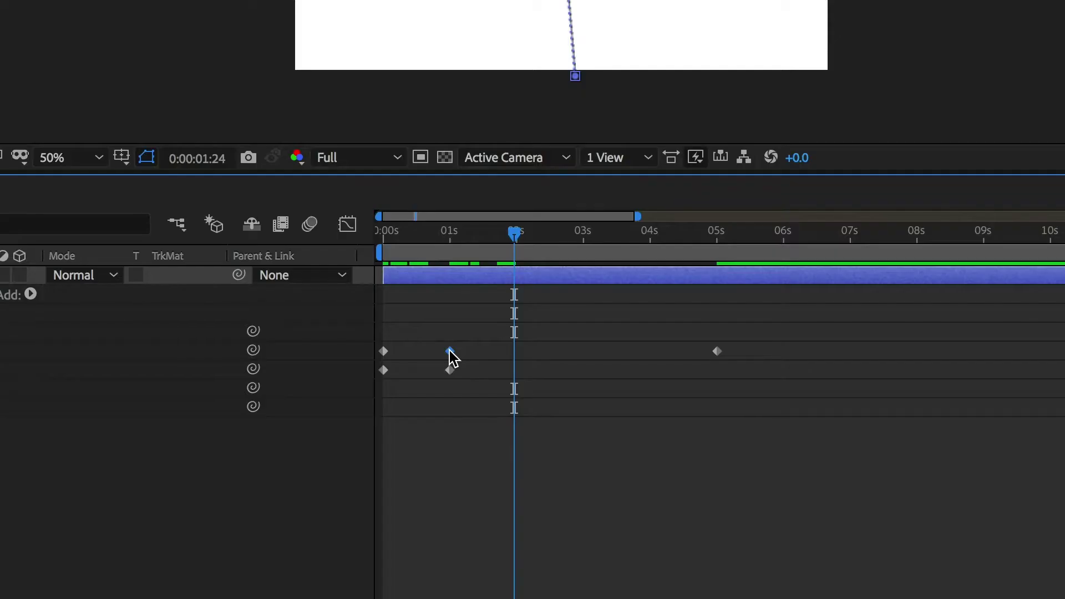
pyautogui.moveTo(845, 375)
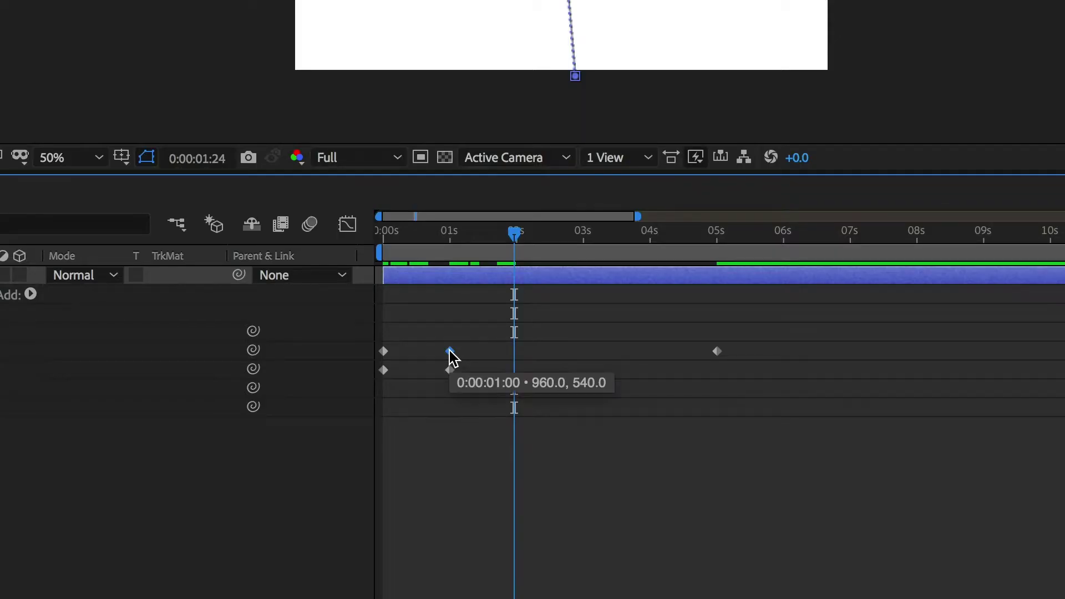
pyautogui.hotkey('ctrl', 'c')
pyautogui.hotkey('ctrl', 'v')
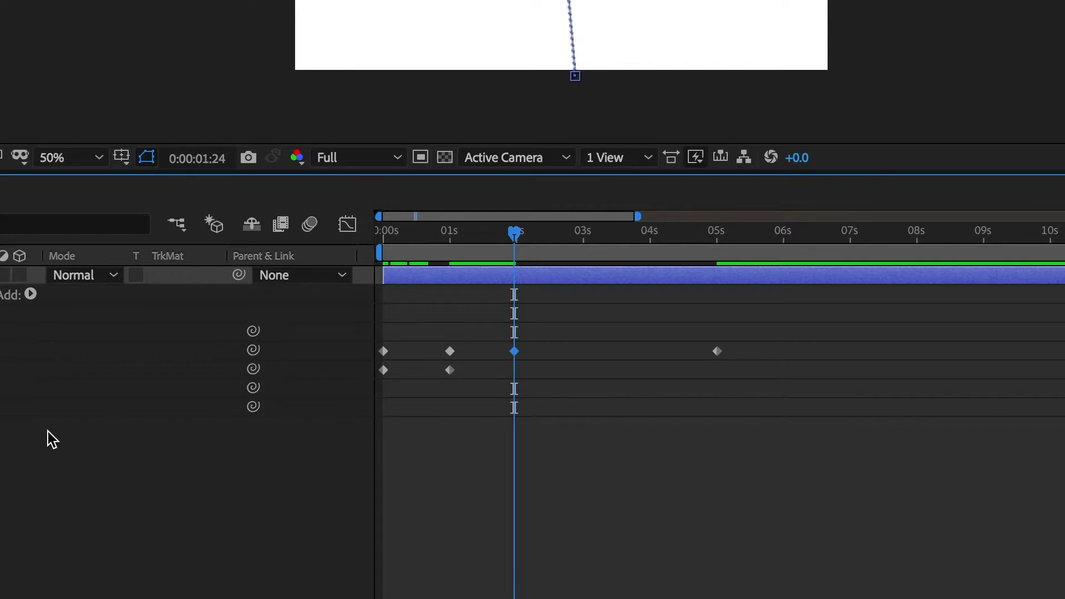
pyautogui.hotkey('ctrl', 'v')
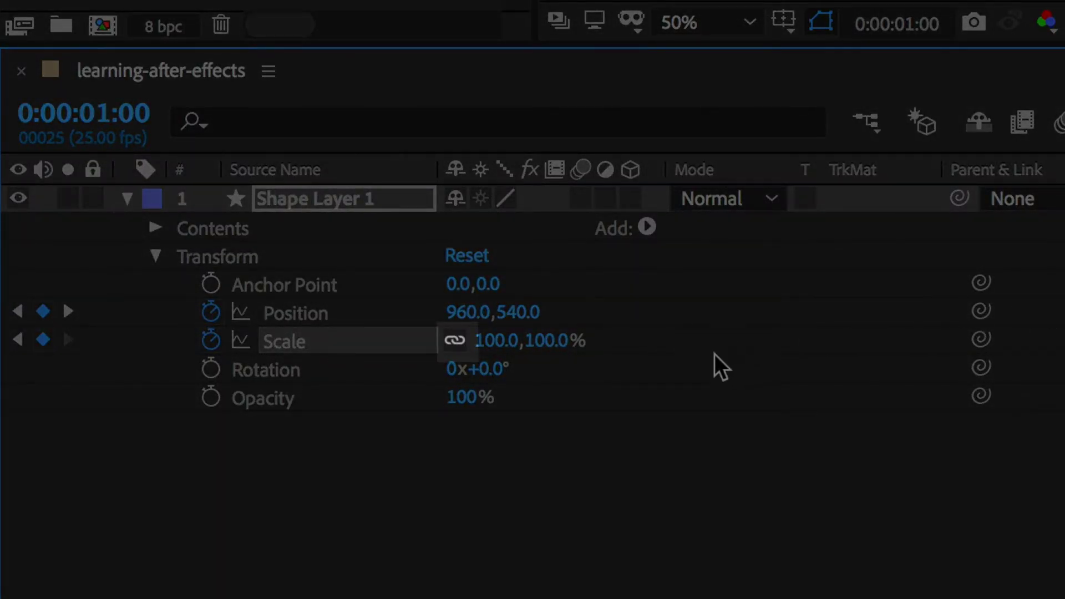
# Unlink the Scale proportions, stretch the bar to 132.0, 6065.0% at 0:00:01:24, and preview the animation from the start
pyautogui.click(455, 337)
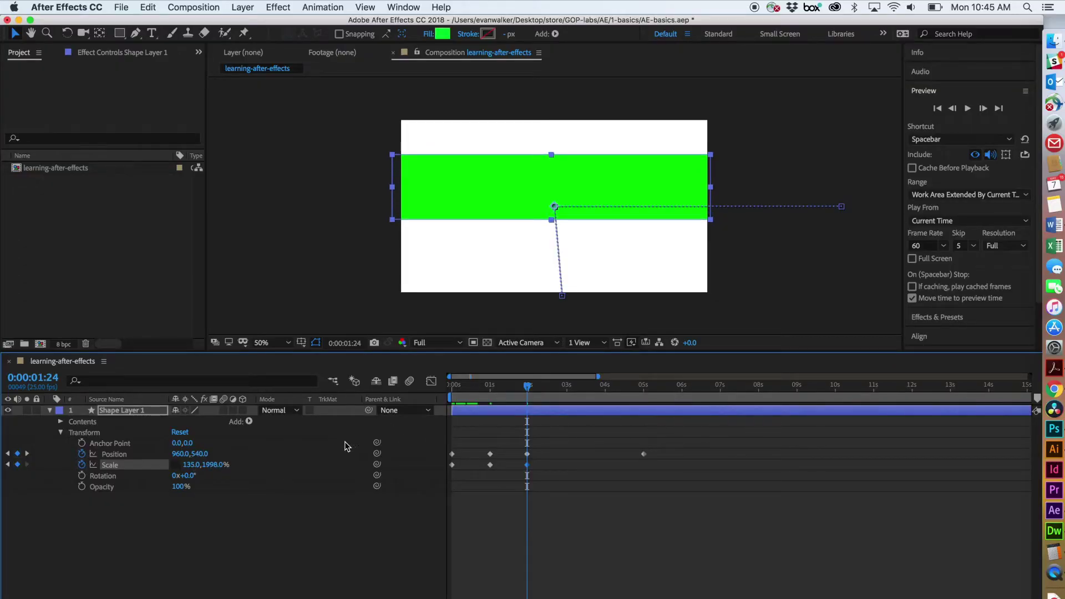
pyautogui.moveTo(216, 465); pyautogui.dragTo(300, 465)
pyautogui.moveTo(528, 385); pyautogui.dragTo(426, 398)
pyautogui.press('space')
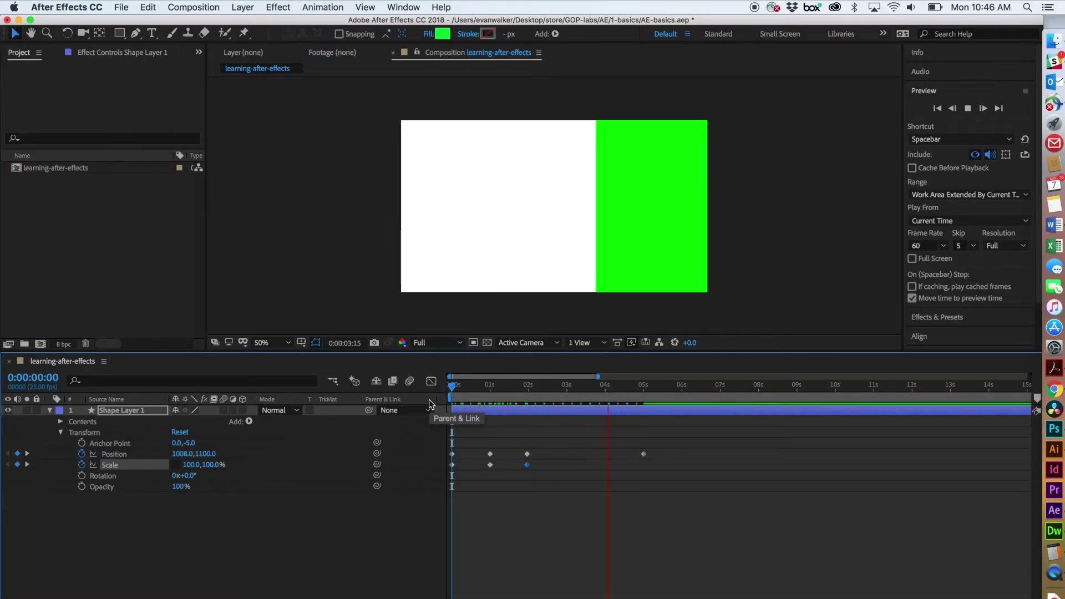
pyautogui.press('space')
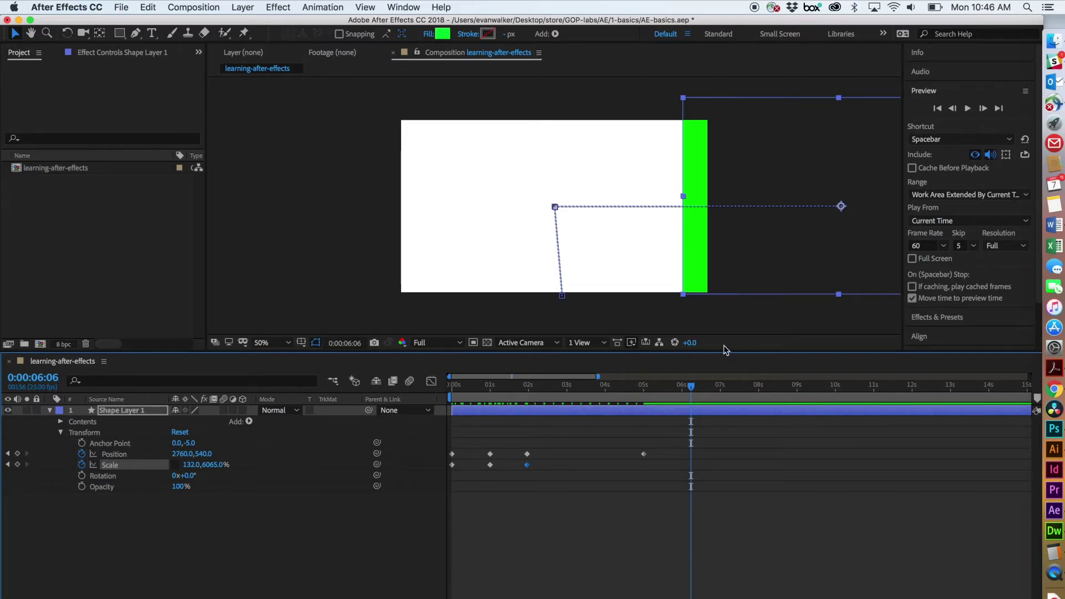
# Move the bar's Position at 0:00:05:00 further right to 2940.0, 540.0 and preview the animation from the start
pyautogui.moveTo(660, 386); pyautogui.dragTo(645, 385)
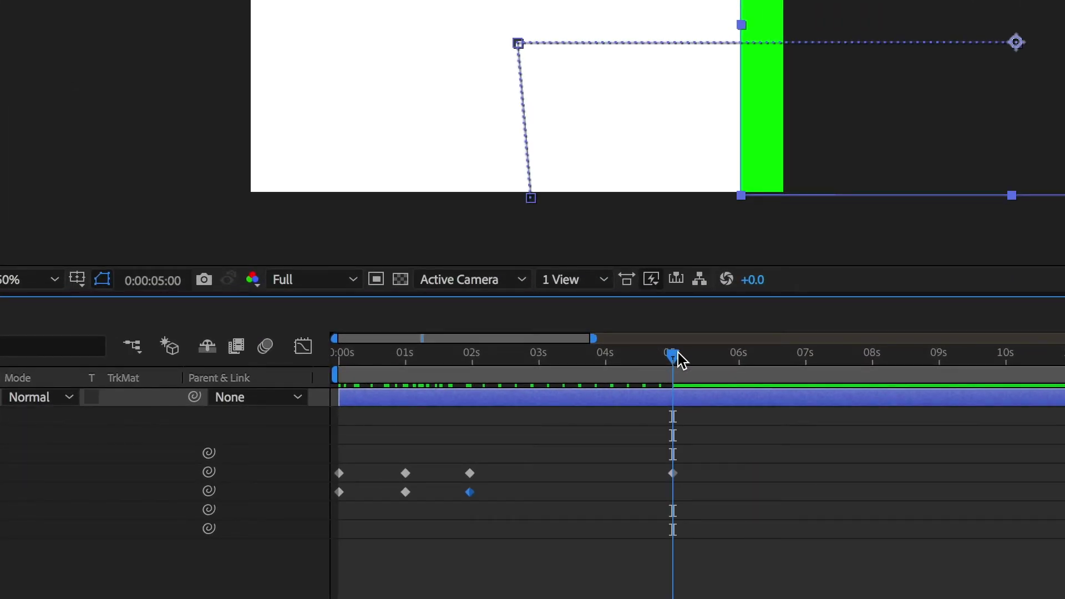
pyautogui.moveTo(757, 124); pyautogui.dragTo(800, 124)
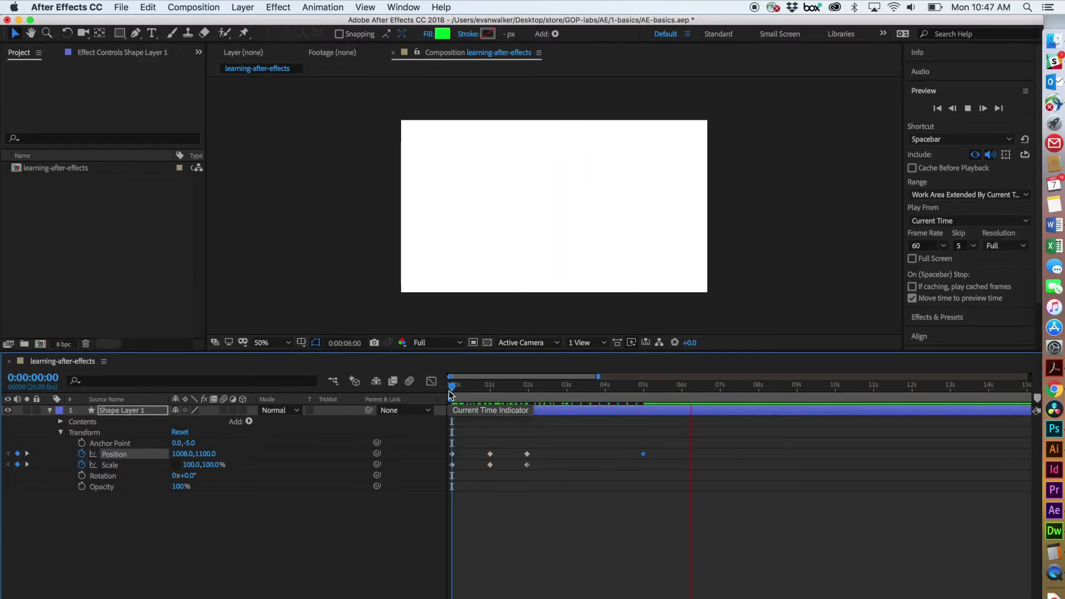
pyautogui.click(475, 385)
pyautogui.press('space')
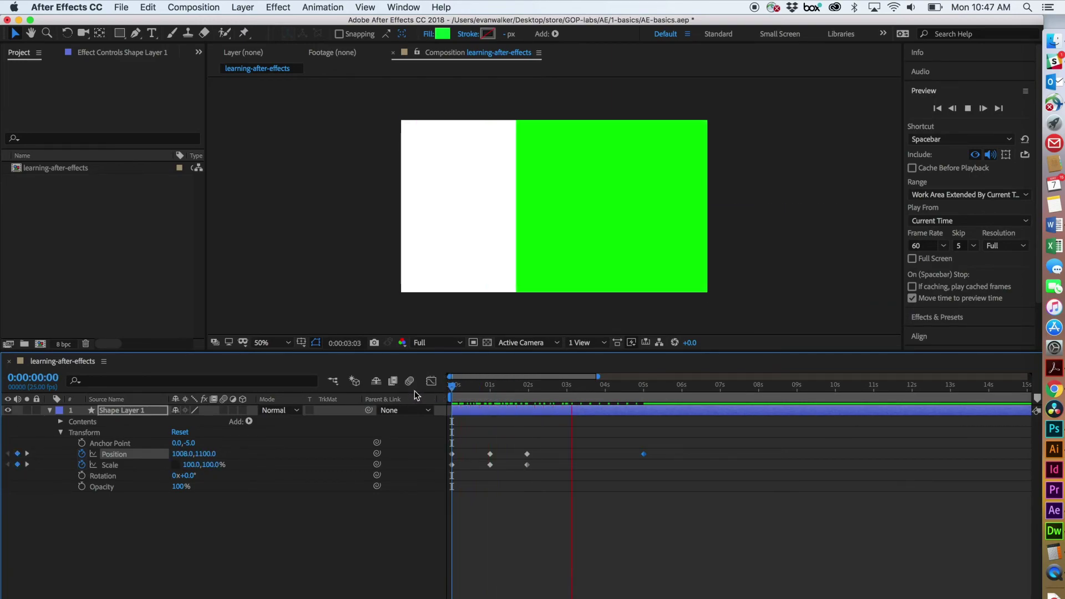
pyautogui.press('space')
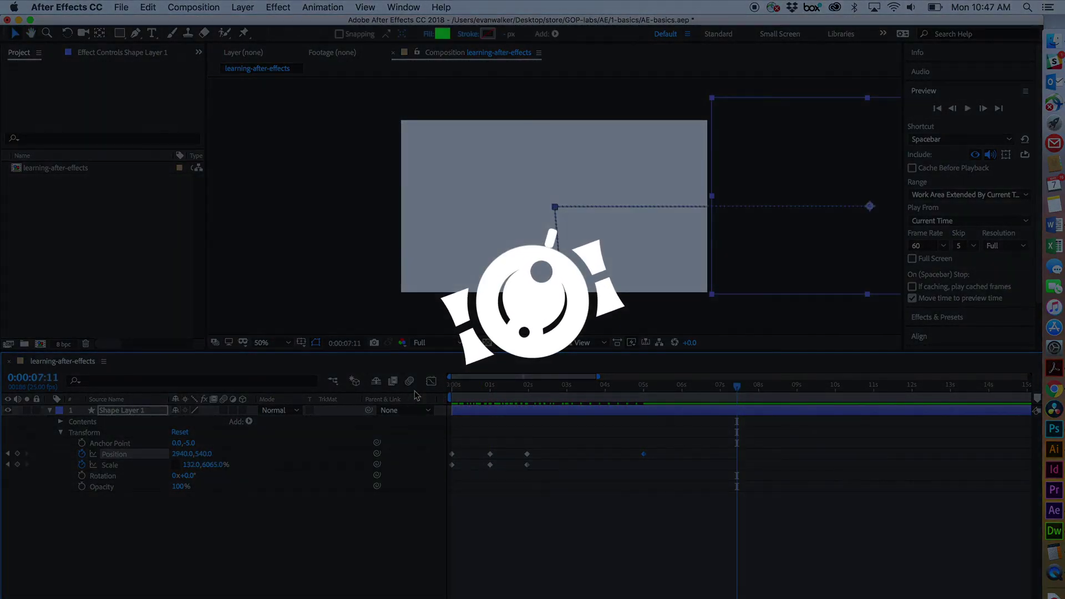